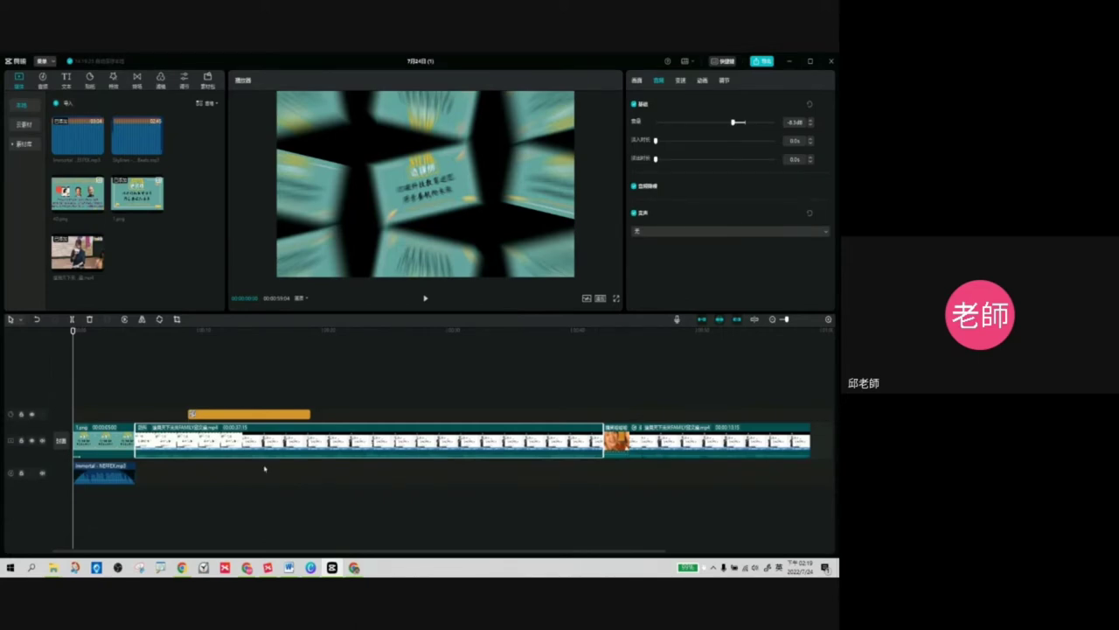
Generate subtitles for the whole video automatically from its speech with the smart subtitle recognition (智能字幕, 识别字幕).
left_click(262, 466)
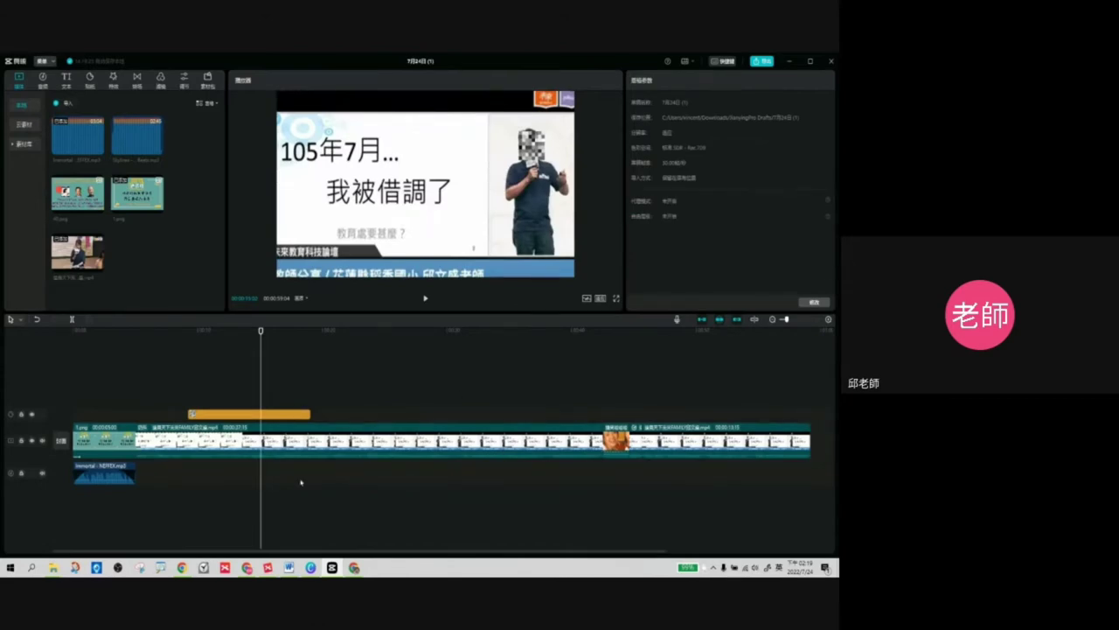
left_click(167, 376)
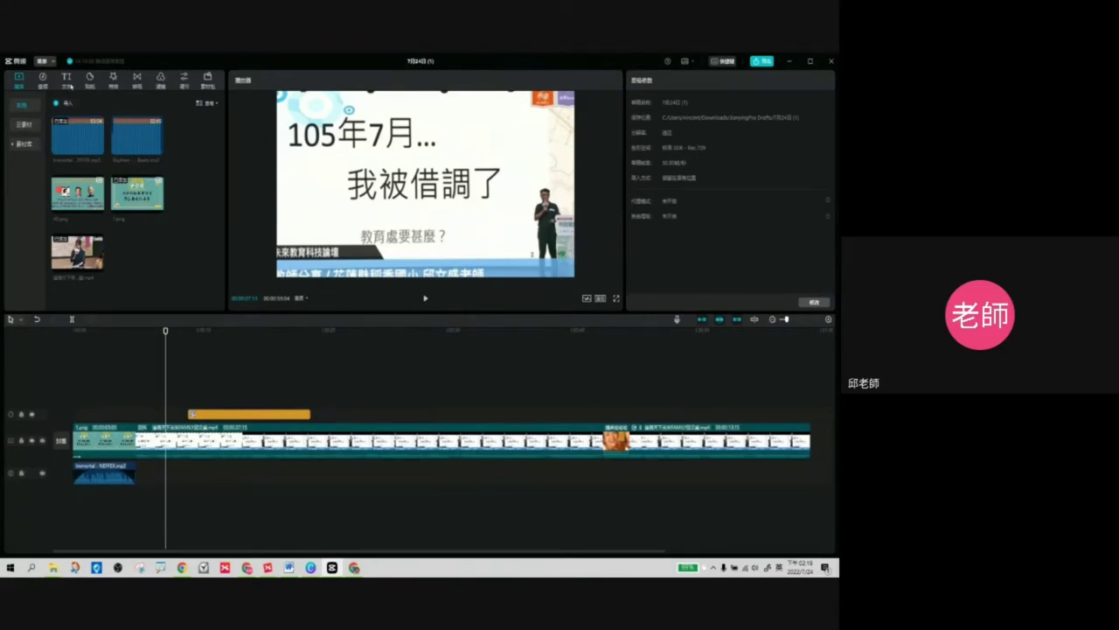
left_click(70, 86)
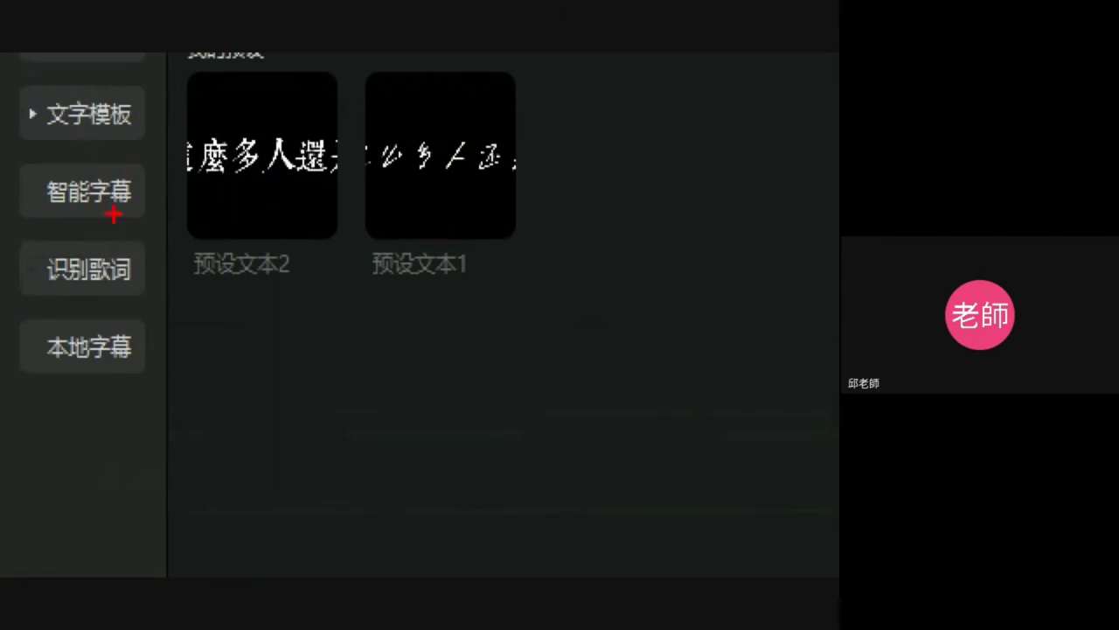
left_click_drag(50, 225, 154, 220)
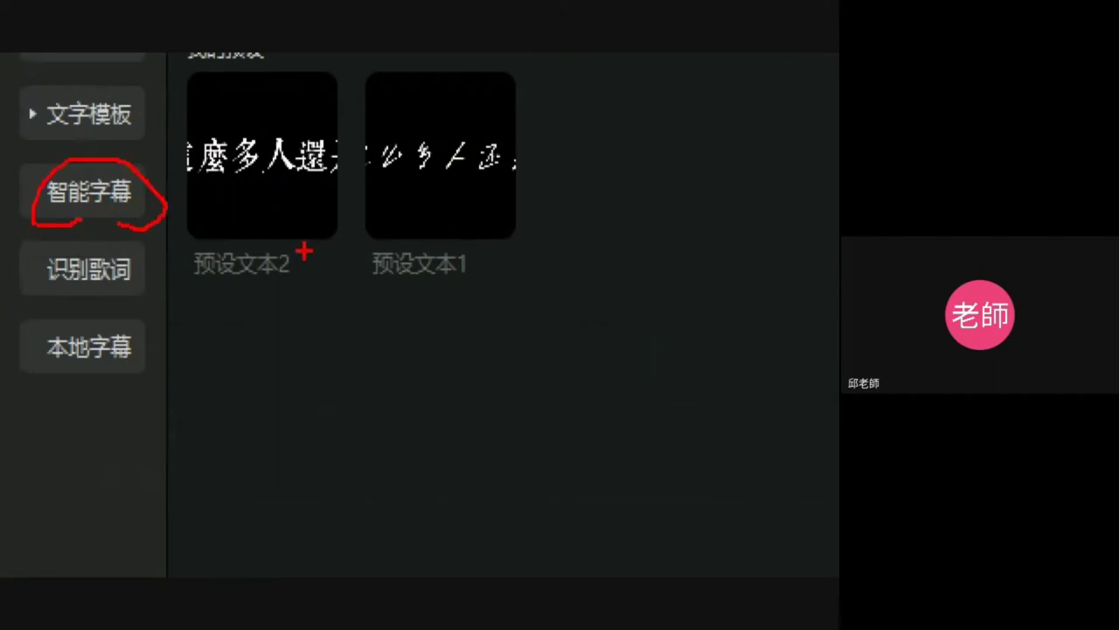
left_click(26, 200)
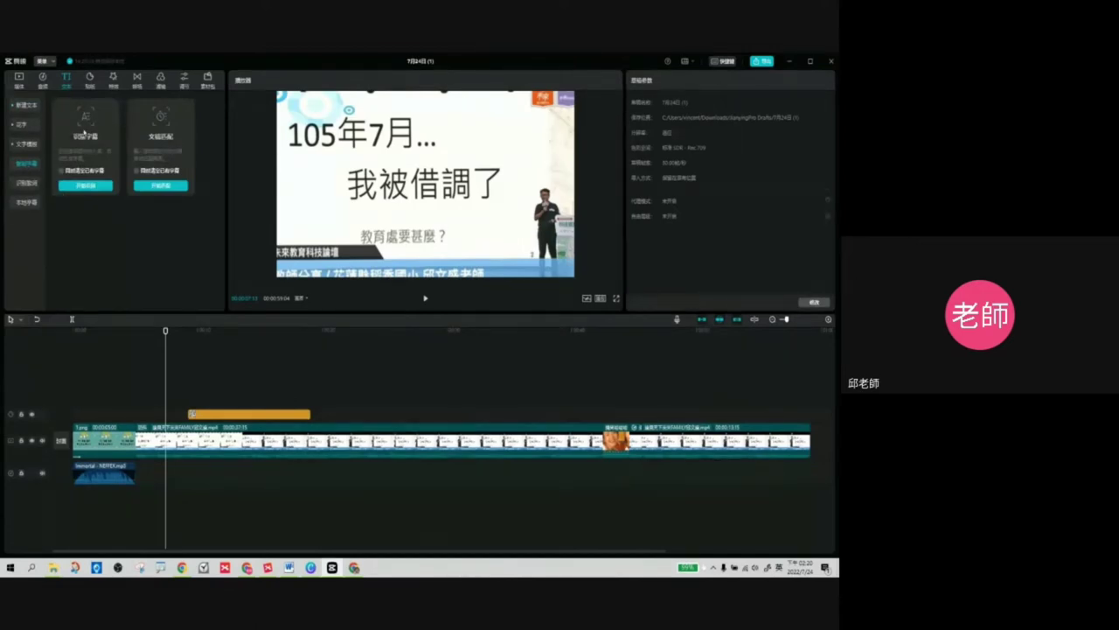
left_click(99, 188)
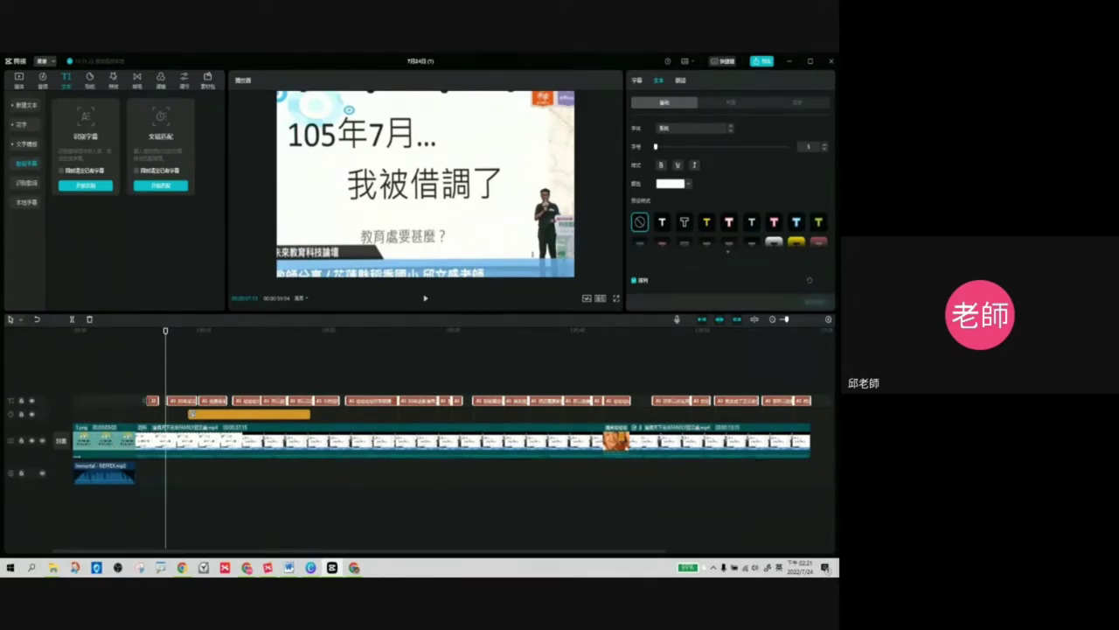
Select the subtitle at about 20 seconds, then widen the text settings area and make the preview area taller.
left_click(328, 400)
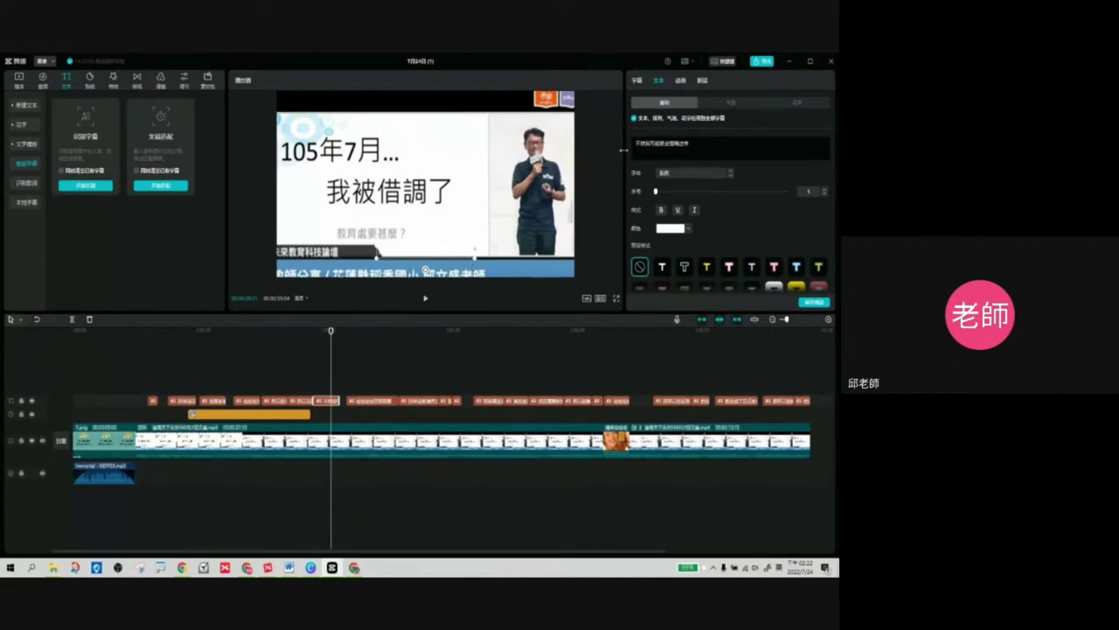
left_click_drag(624, 149, 574, 150)
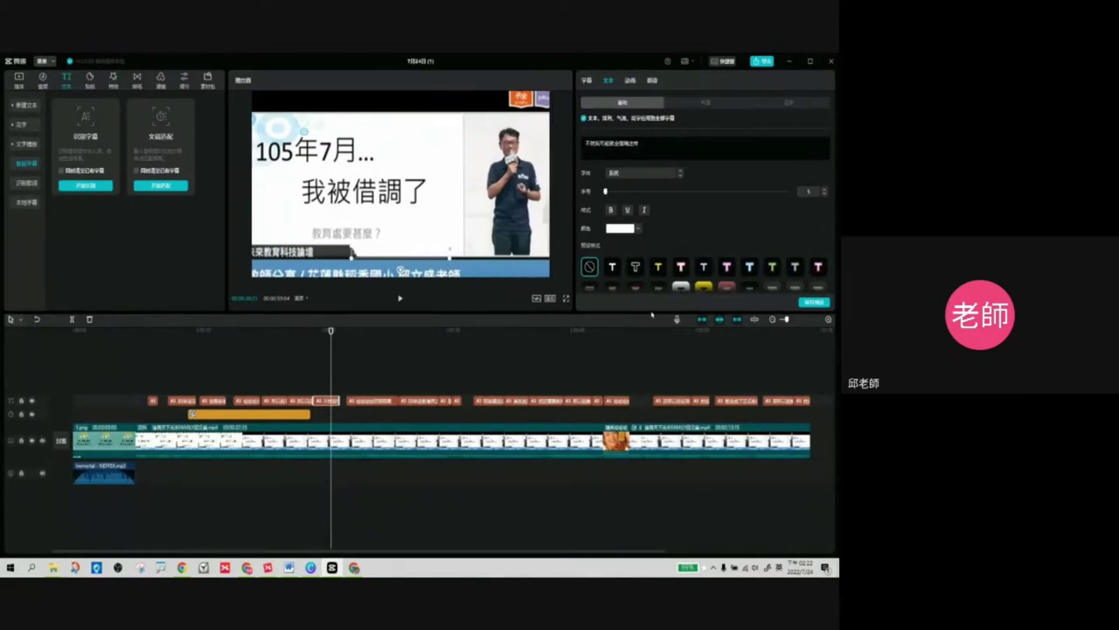
left_click_drag(651, 313, 658, 367)
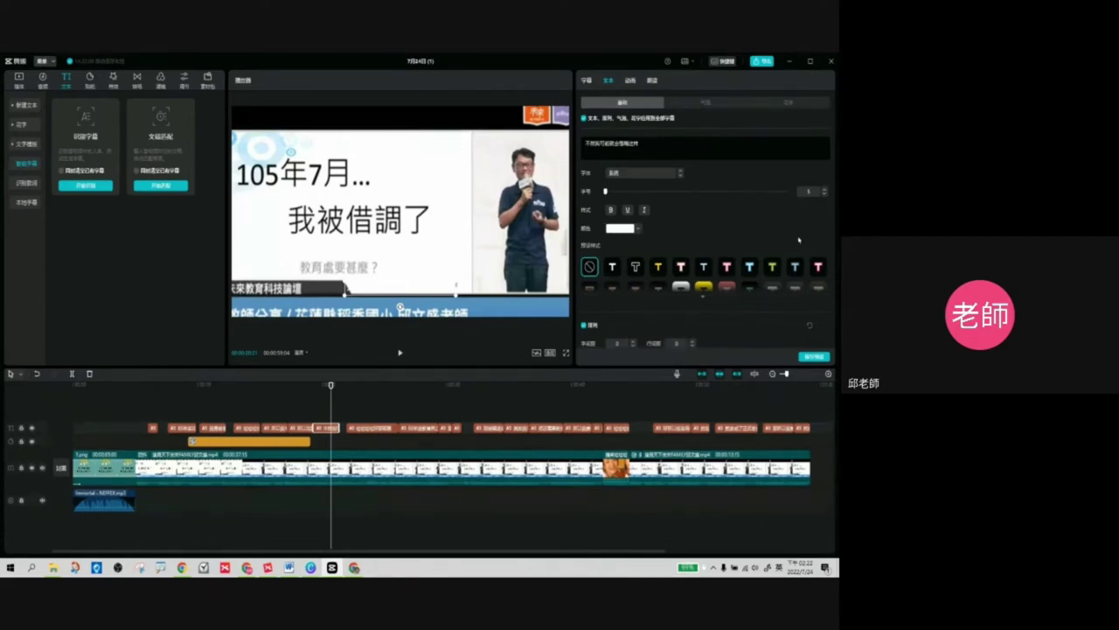
Enable the black text outline (描边) for the subtitles, keeping the style applied to all of them.
scroll(802, 240, "down", 2)
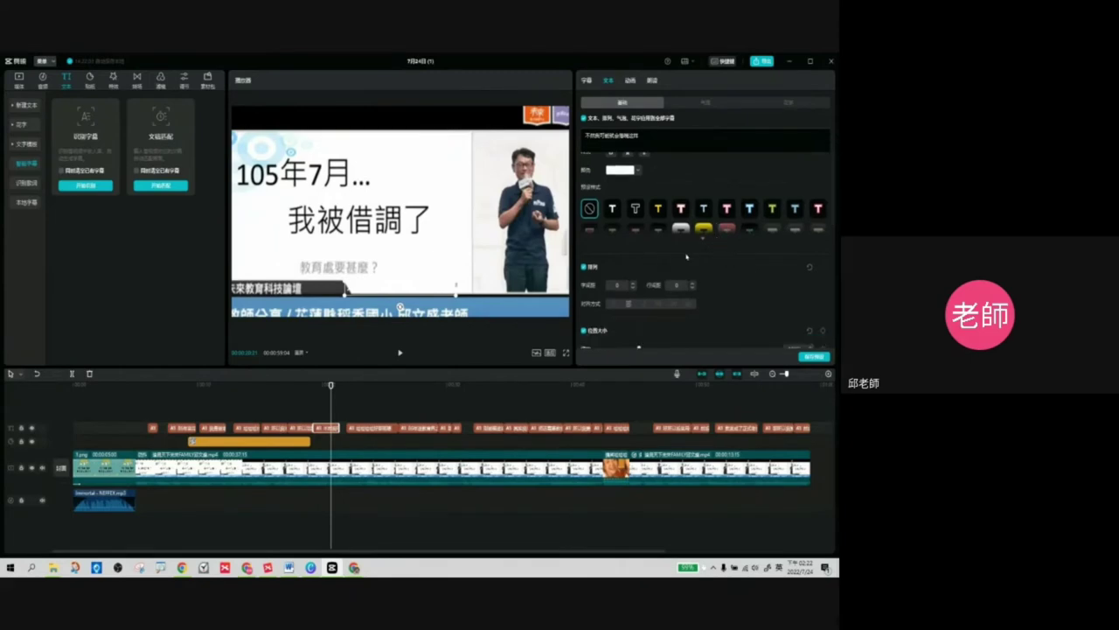
scroll(705, 281, "down", 2)
scroll(705, 280, "down", 4)
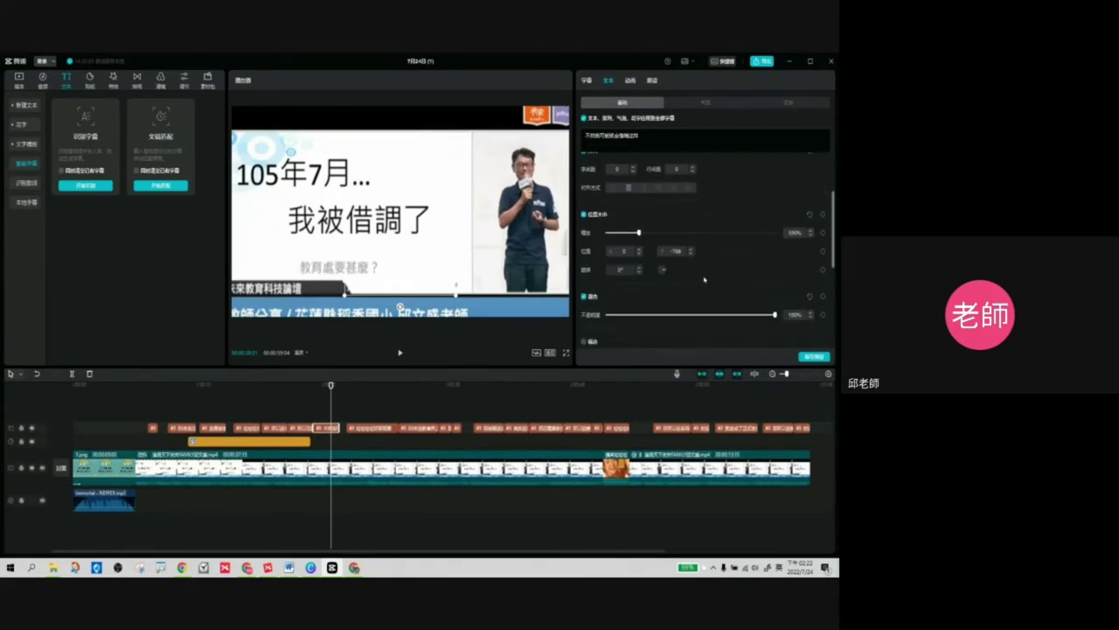
scroll(705, 279, "down", 2)
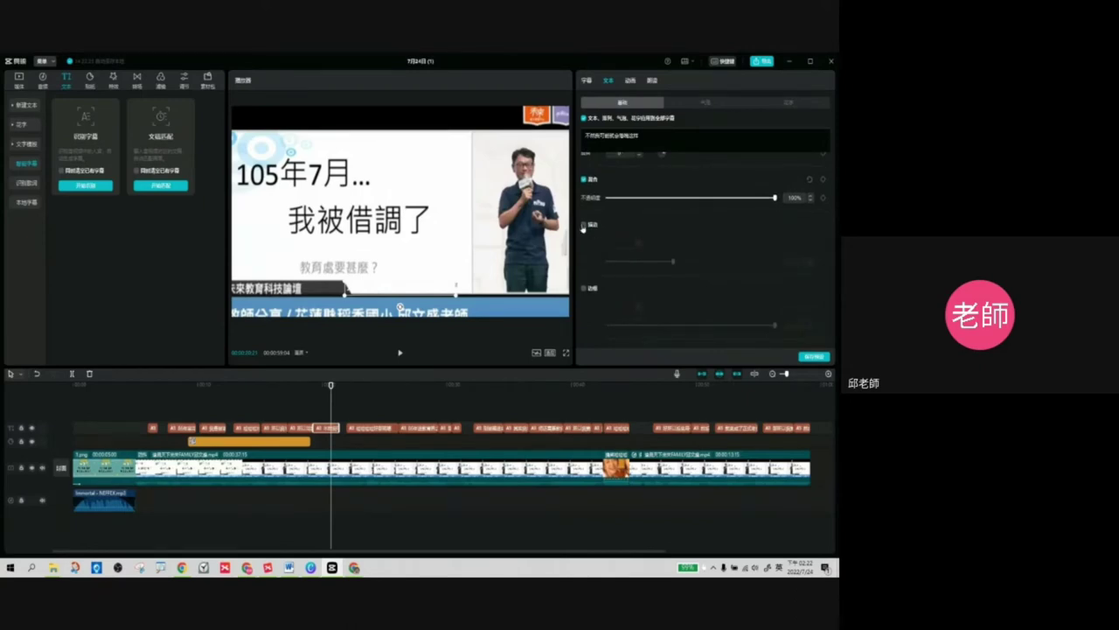
left_click(583, 225)
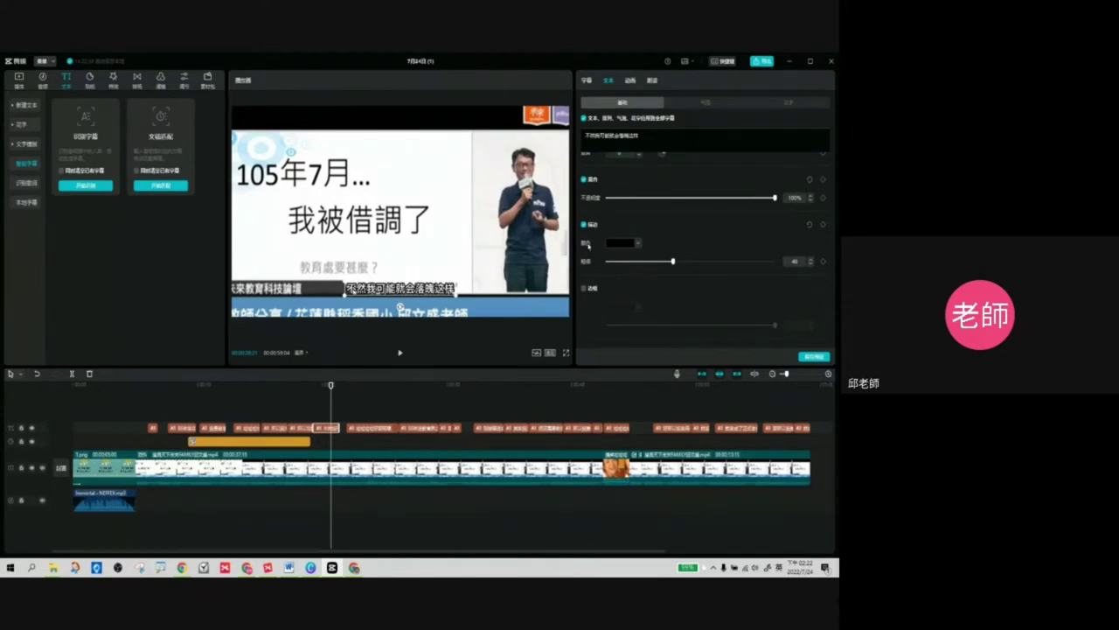
scroll(589, 246, "up", 2)
scroll(606, 213, "up", 5)
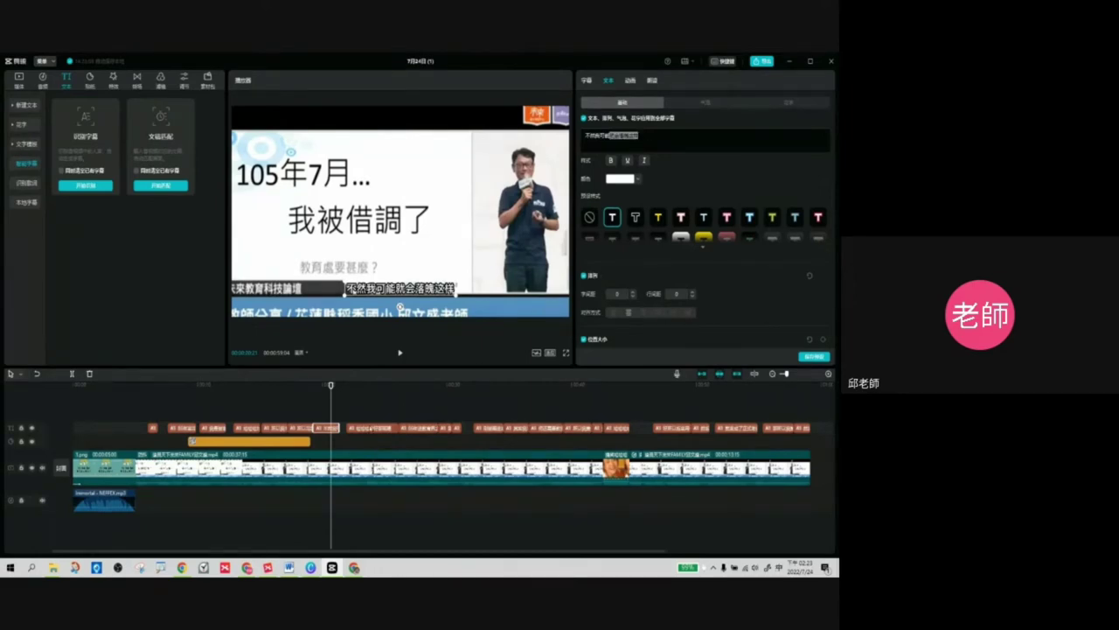
Replace the text of the subtitle at about 38 seconds with "教師還是要有教師證" and show it in the preview.
left_click(455, 284)
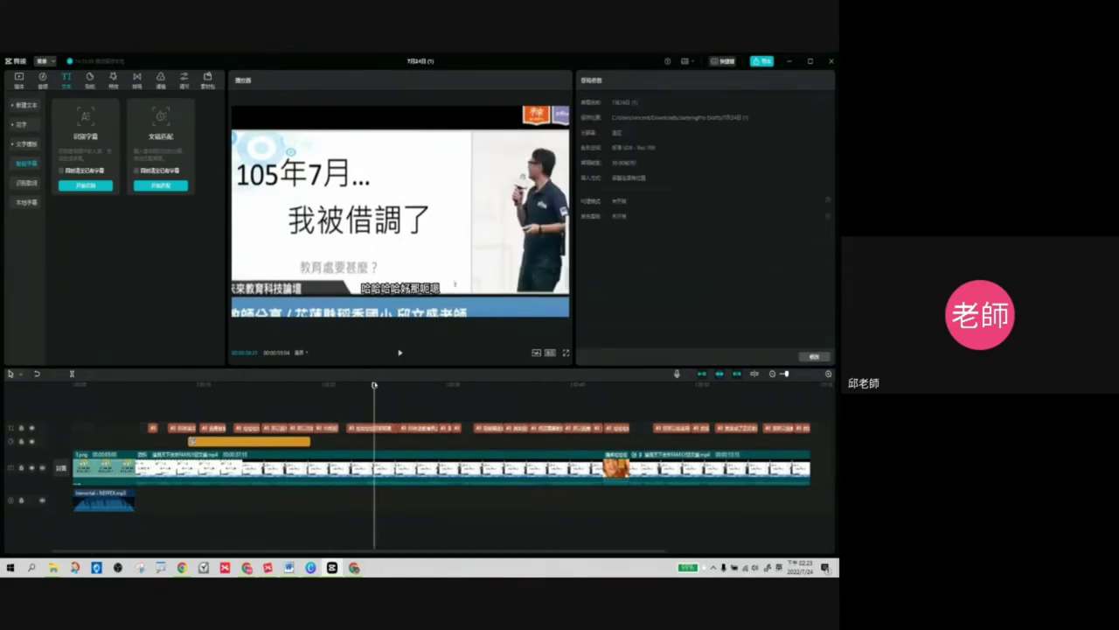
left_click_drag(374, 385, 563, 404)
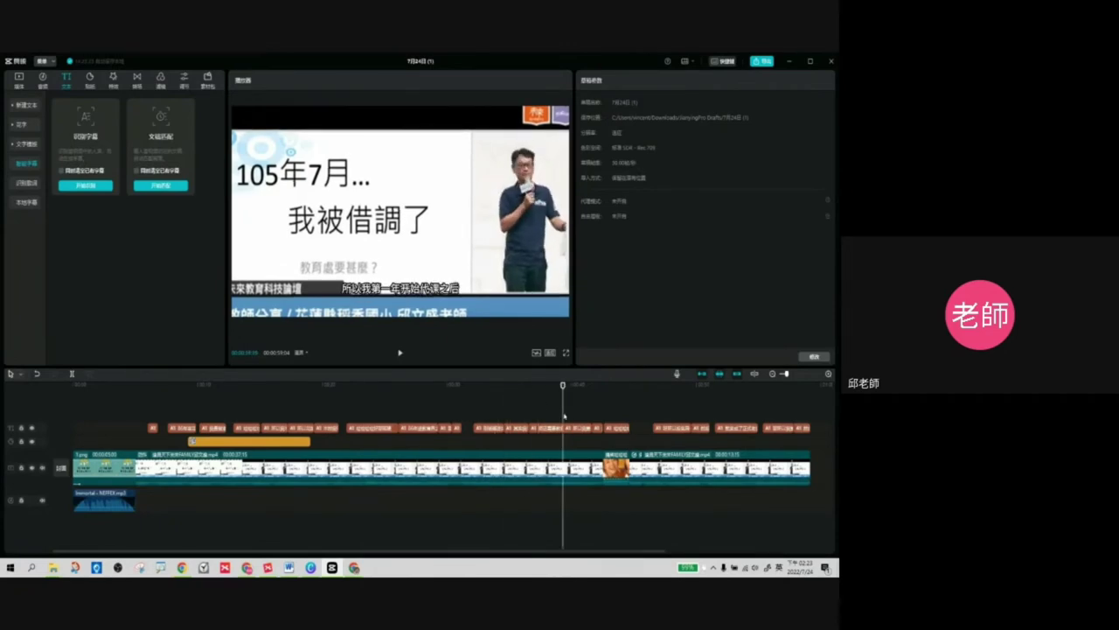
left_click(560, 431)
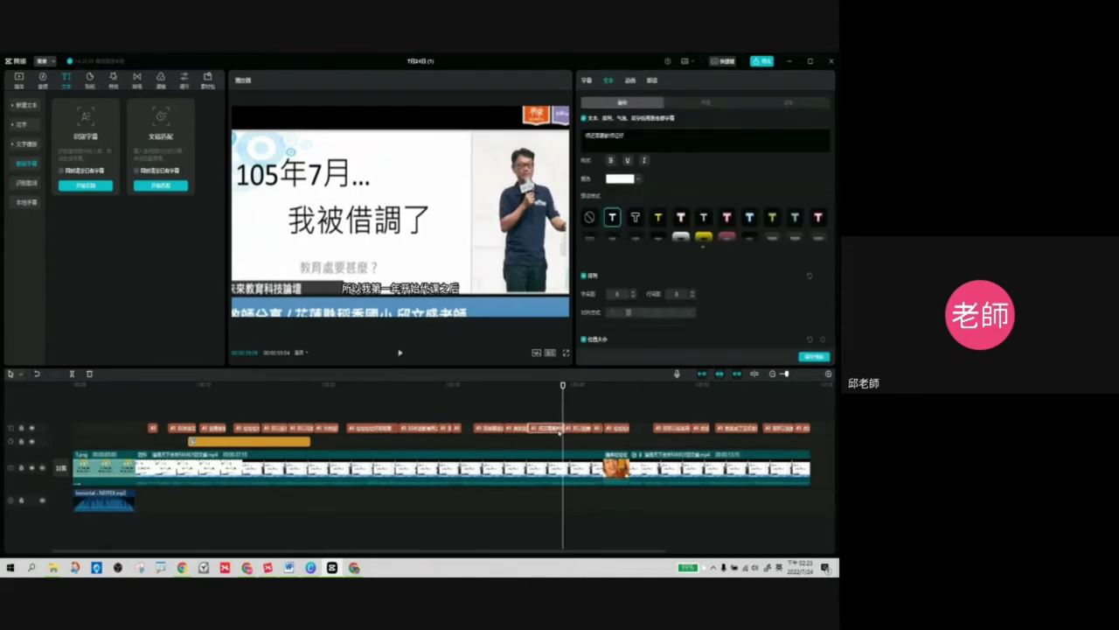
type("教師還是一名要有教師證")
left_click_drag(564, 386, 555, 387)
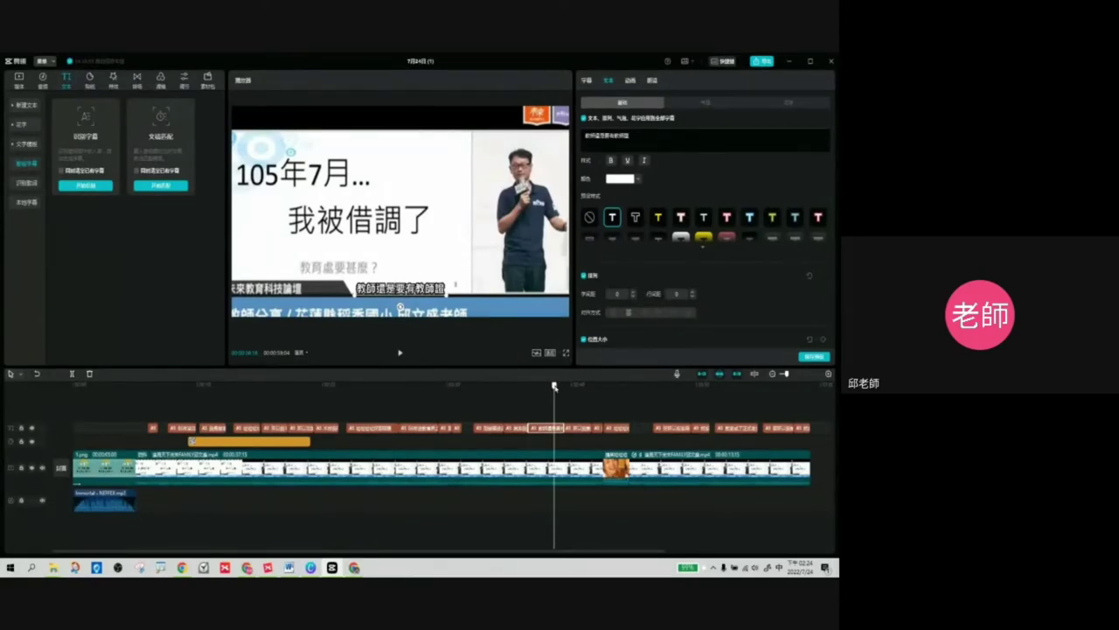
Review the generated subtitles at several points of the timeline and play the section from about 32 seconds against its audio.
left_click_drag(555, 386, 577, 388)
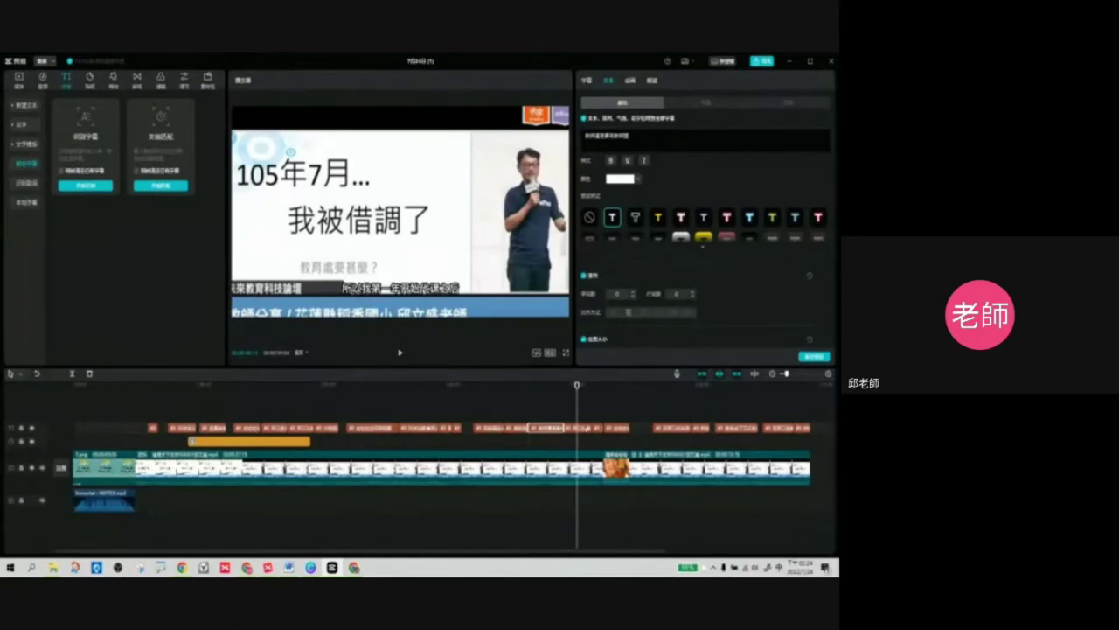
left_click(586, 427)
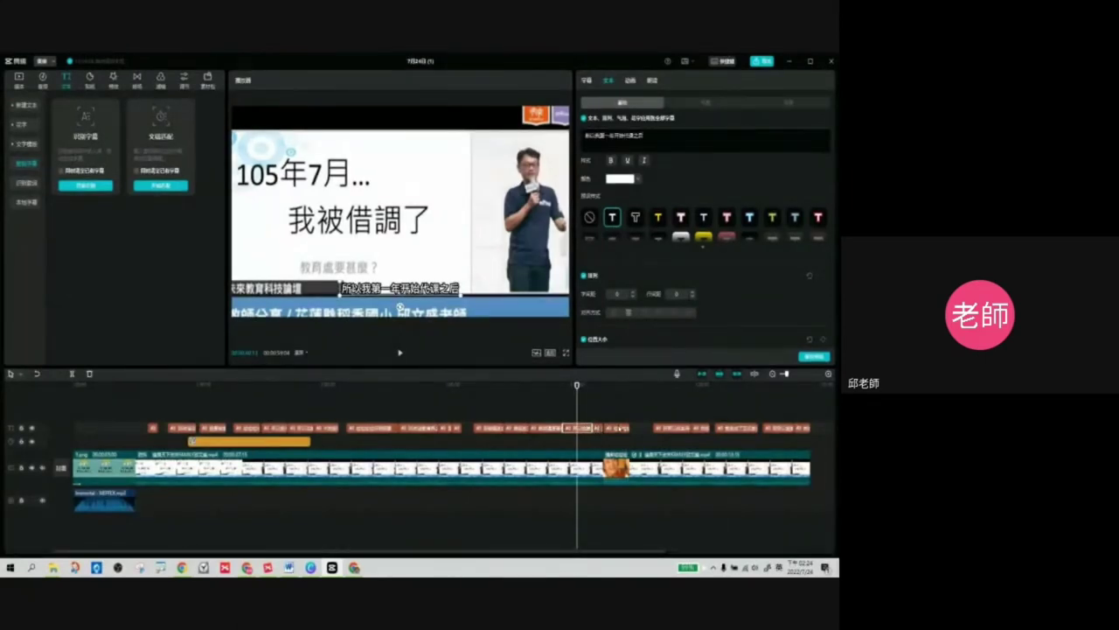
left_click(602, 385)
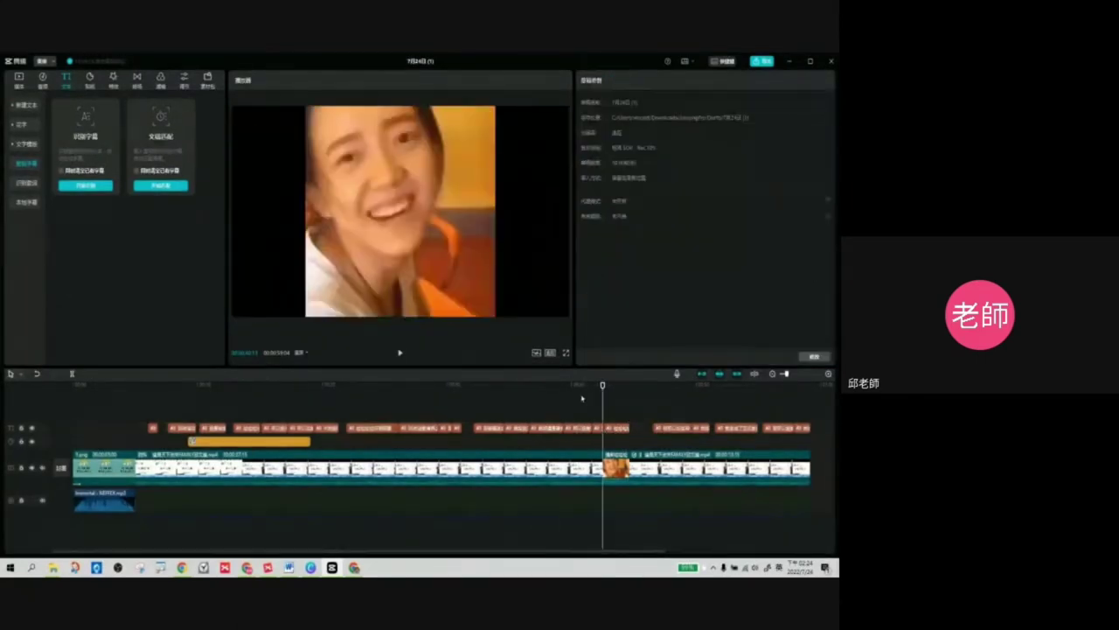
left_click_drag(603, 384, 185, 396)
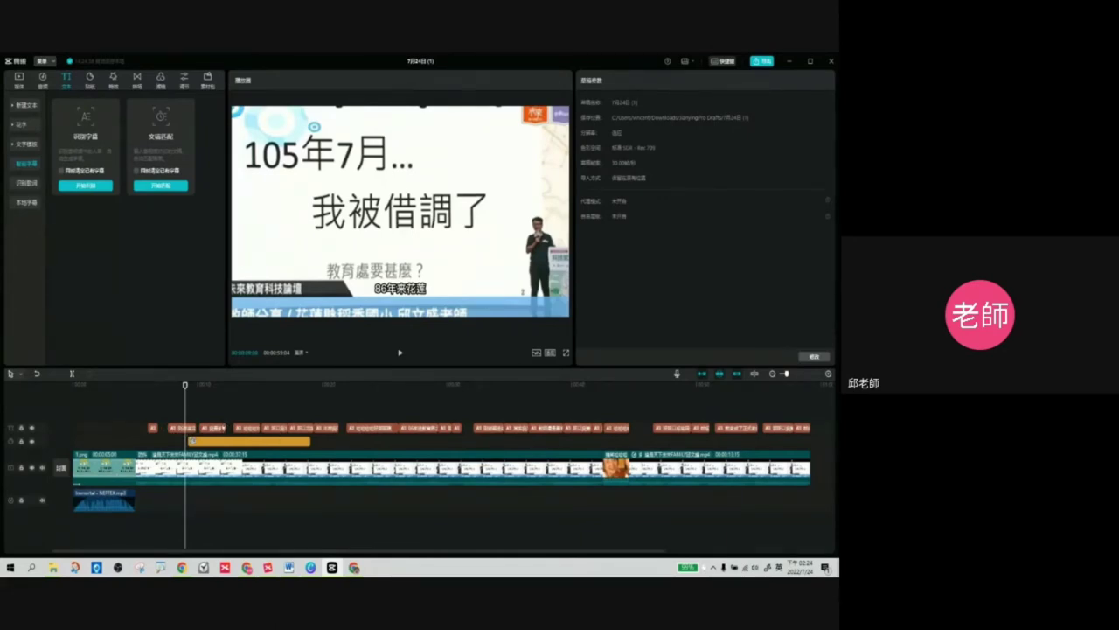
left_click(183, 385)
left_click_drag(183, 386, 494, 417)
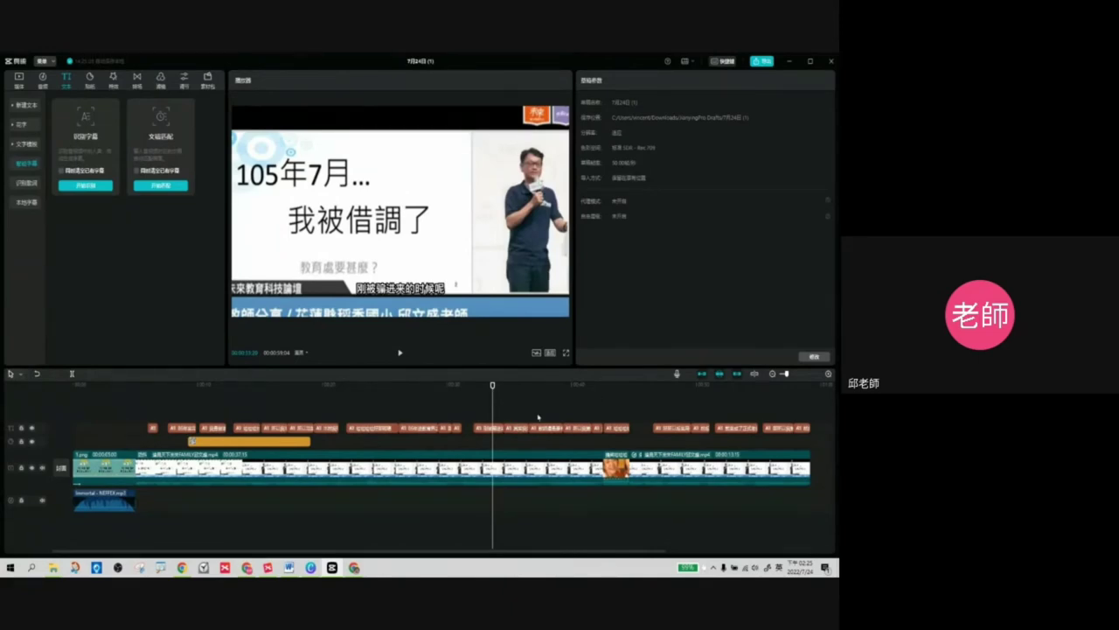
left_click_drag(492, 384, 473, 386)
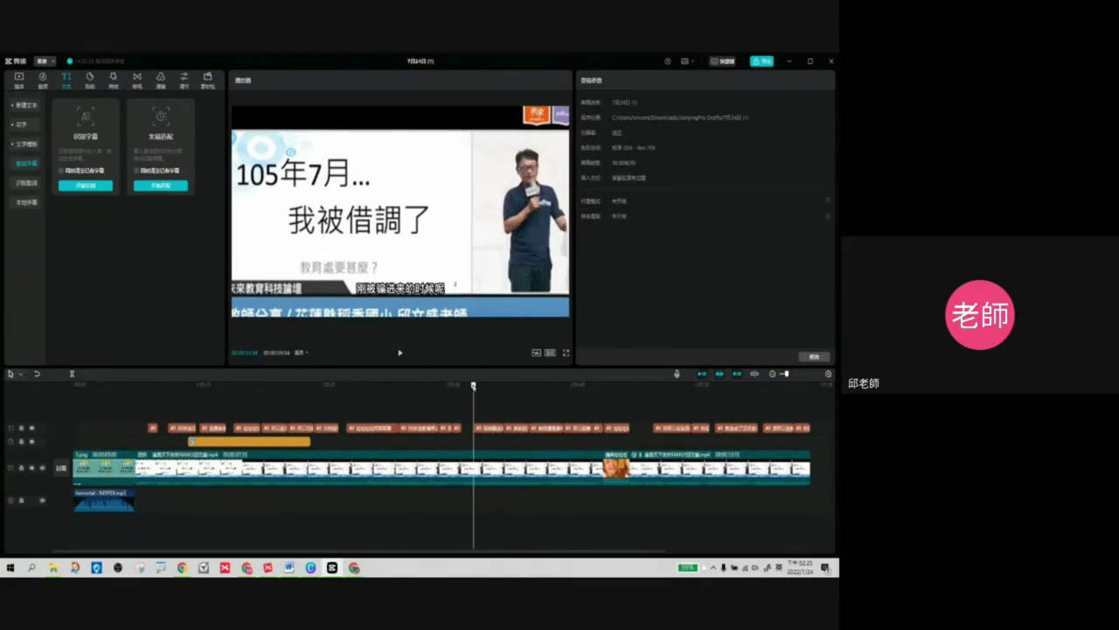
left_click(400, 352)
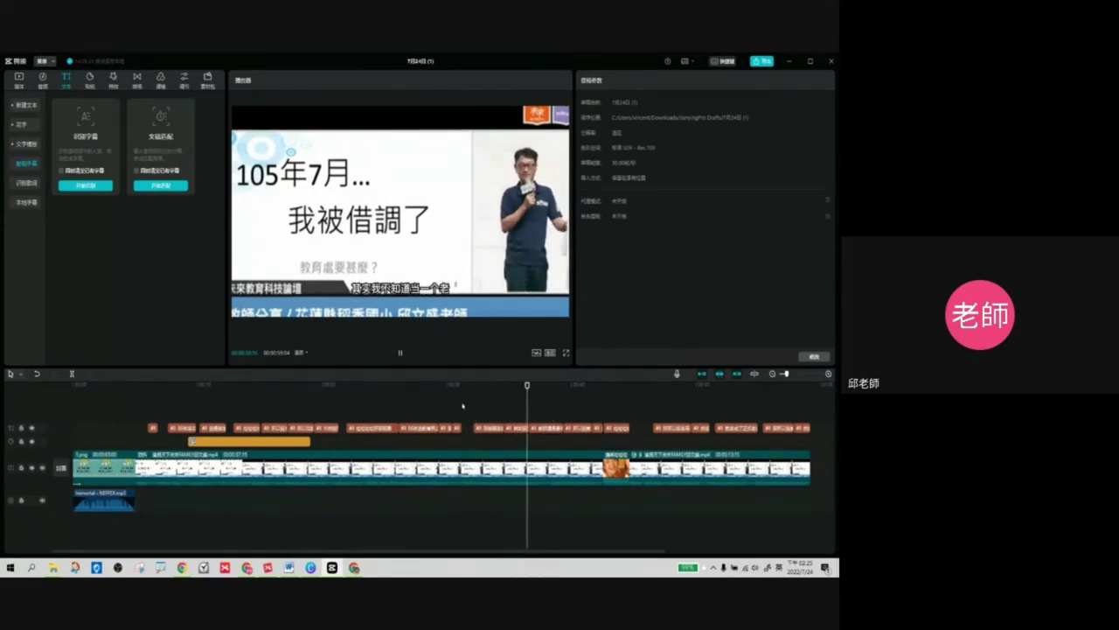
left_click(400, 353)
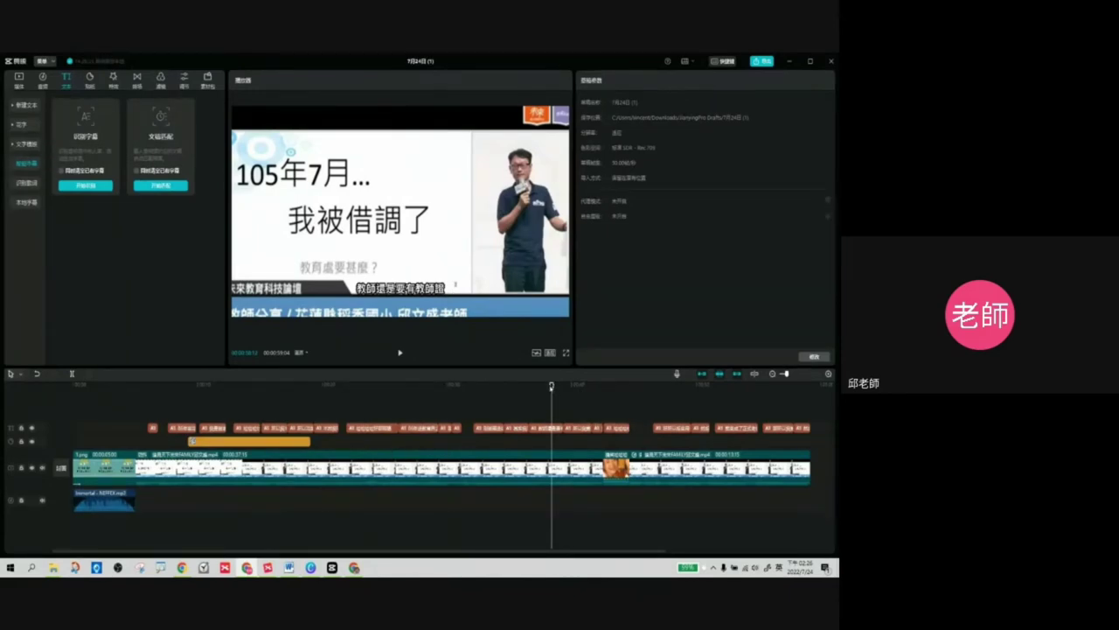
Select the subtitle at about 38 seconds and set the font to 现代繁体, keeping the style applied to all subtitles.
mouse_move(551, 386)
left_mouse_down()
mouse_move(578, 386)
mouse_move(538, 387)
left_mouse_up()
left_click(551, 432)
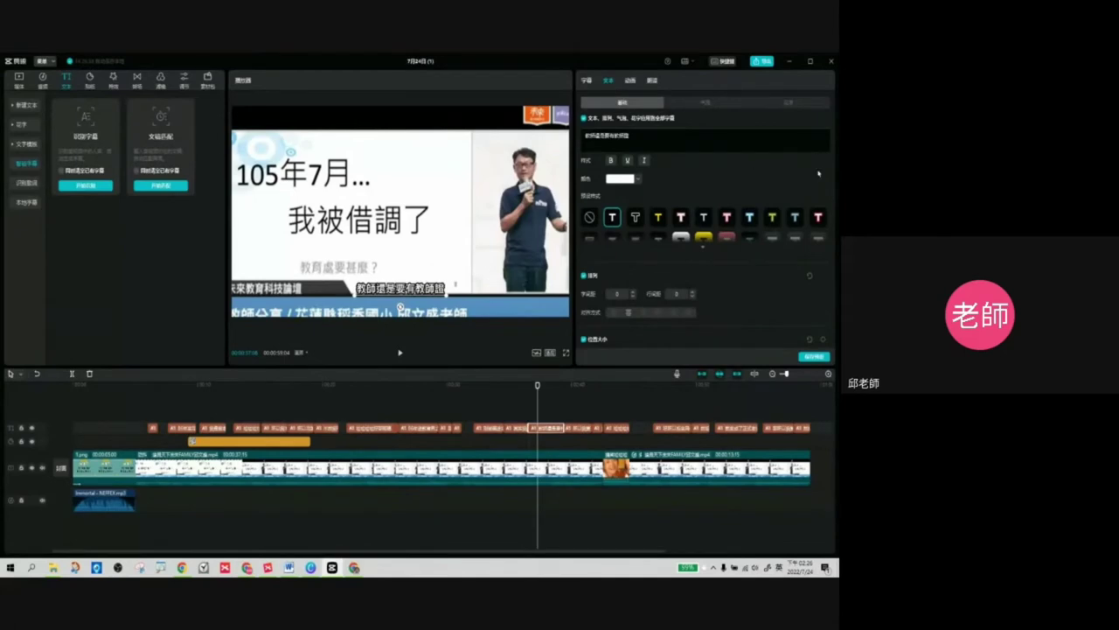
scroll(750, 216, "down", 5)
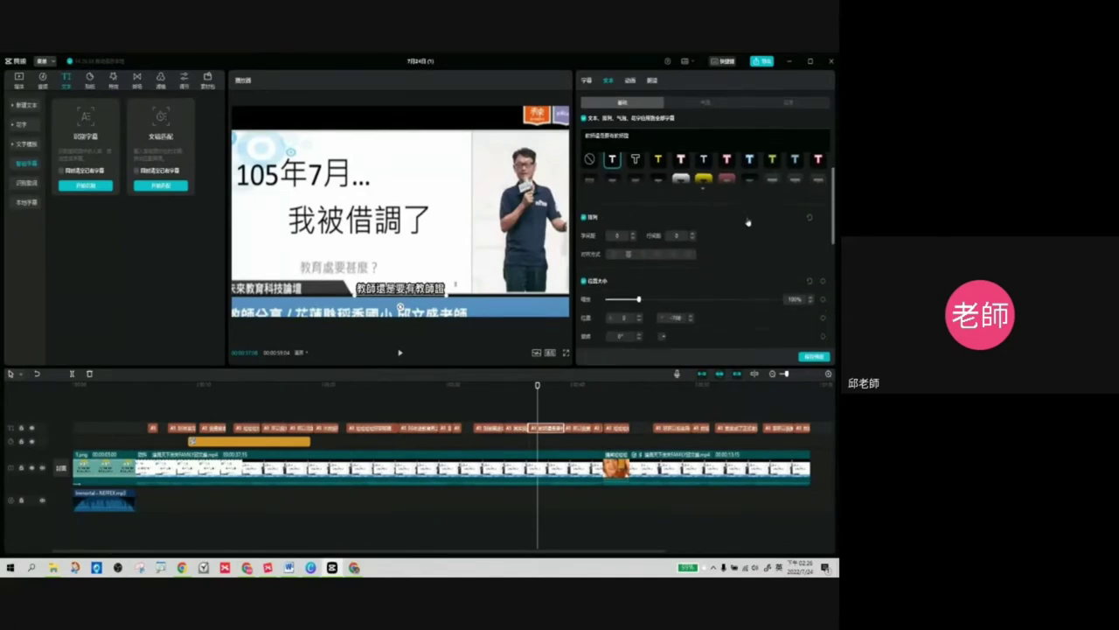
scroll(746, 229, "up", 5)
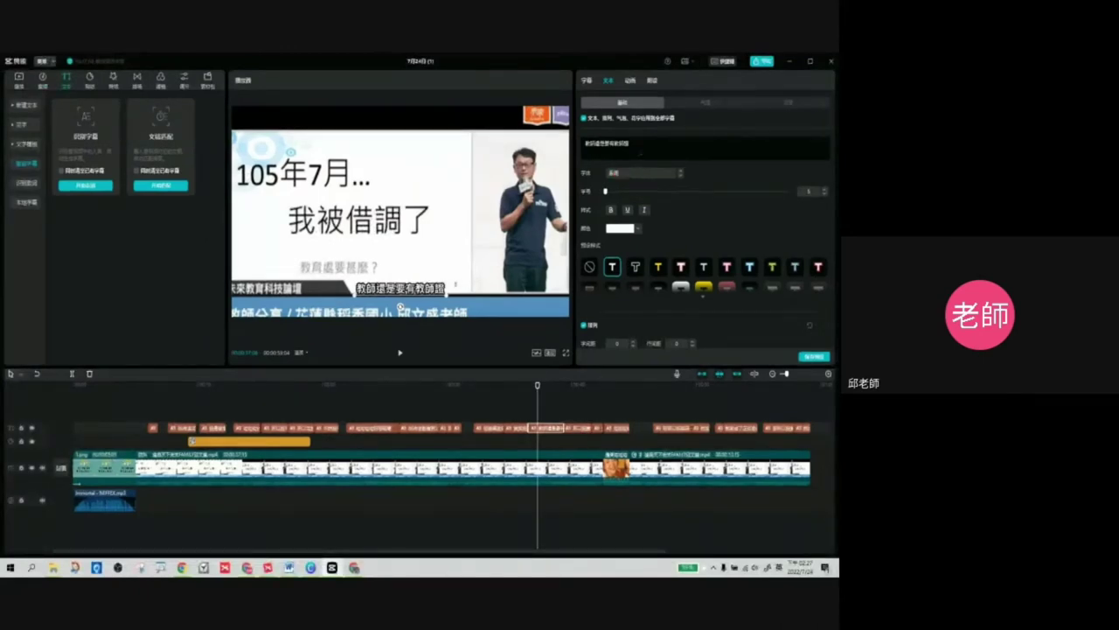
left_click(625, 149)
left_click(626, 174)
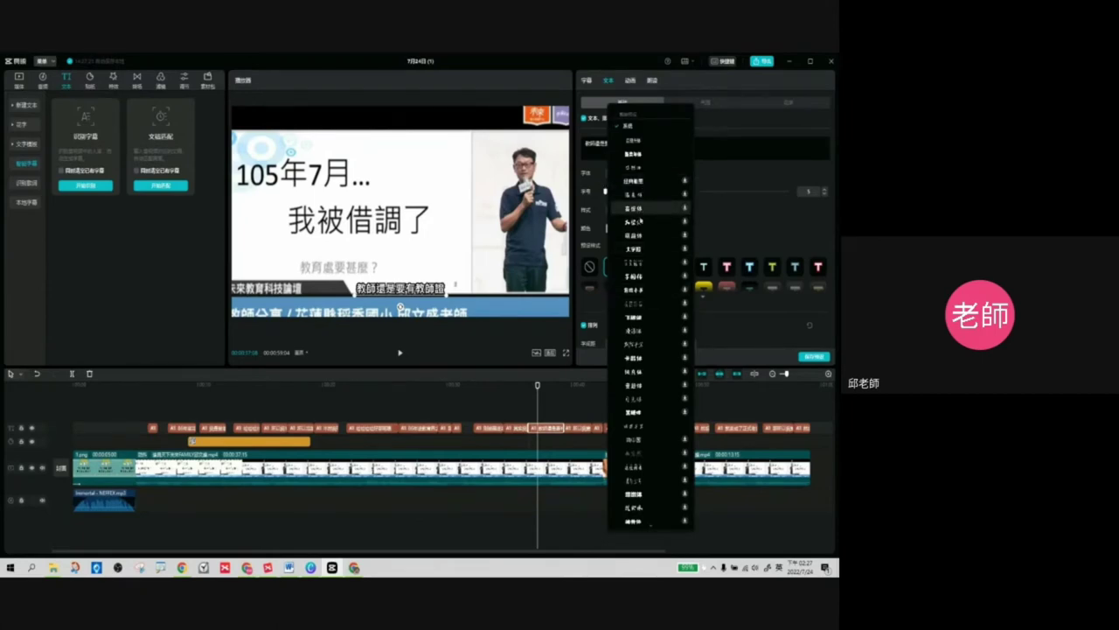
scroll(646, 262, "down", 2)
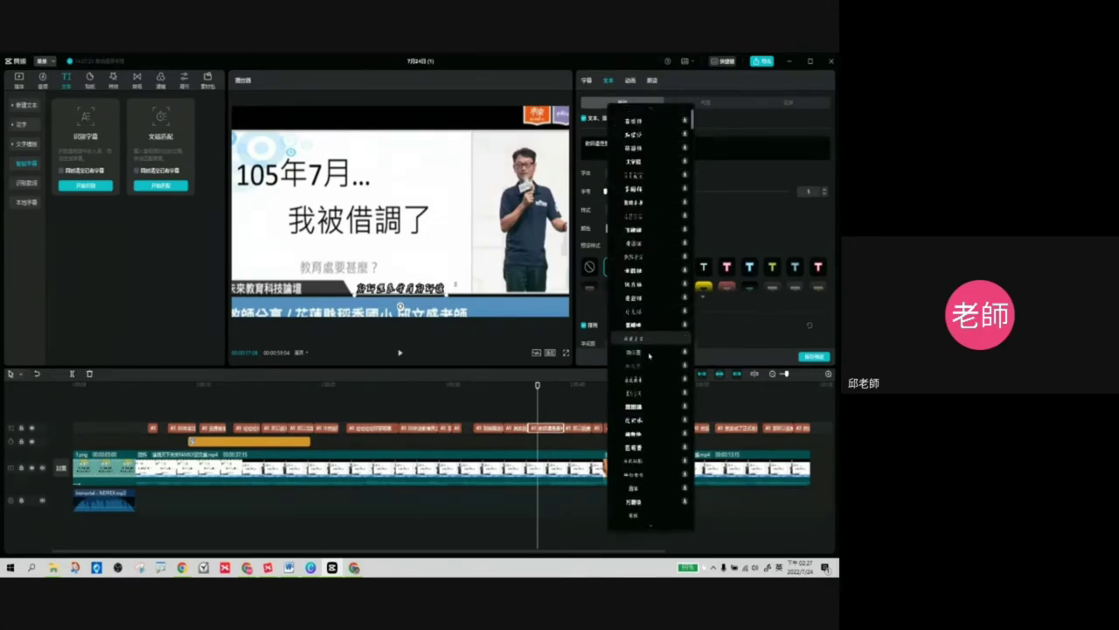
scroll(651, 335, "down", 1)
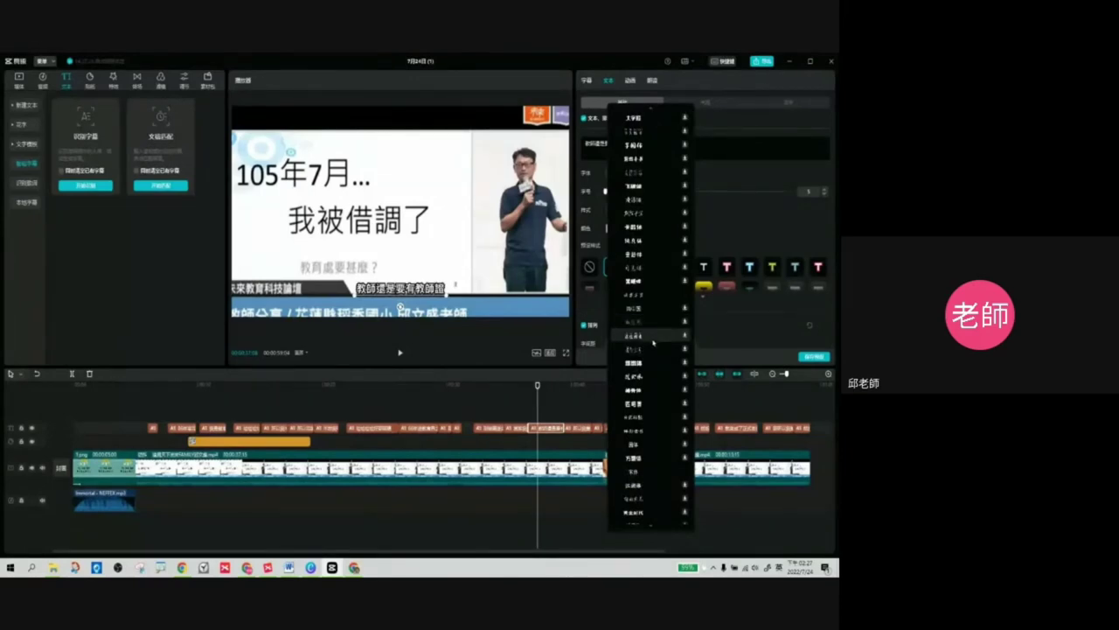
scroll(651, 337, "down", 1)
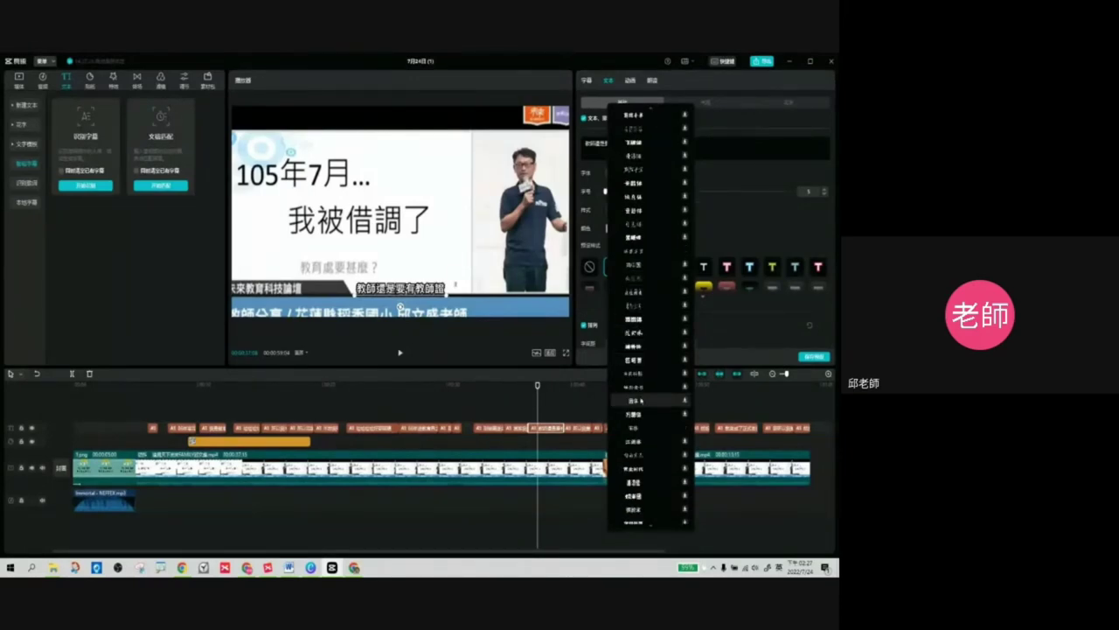
scroll(653, 389, "down", 1)
scroll(653, 377, "down", 2)
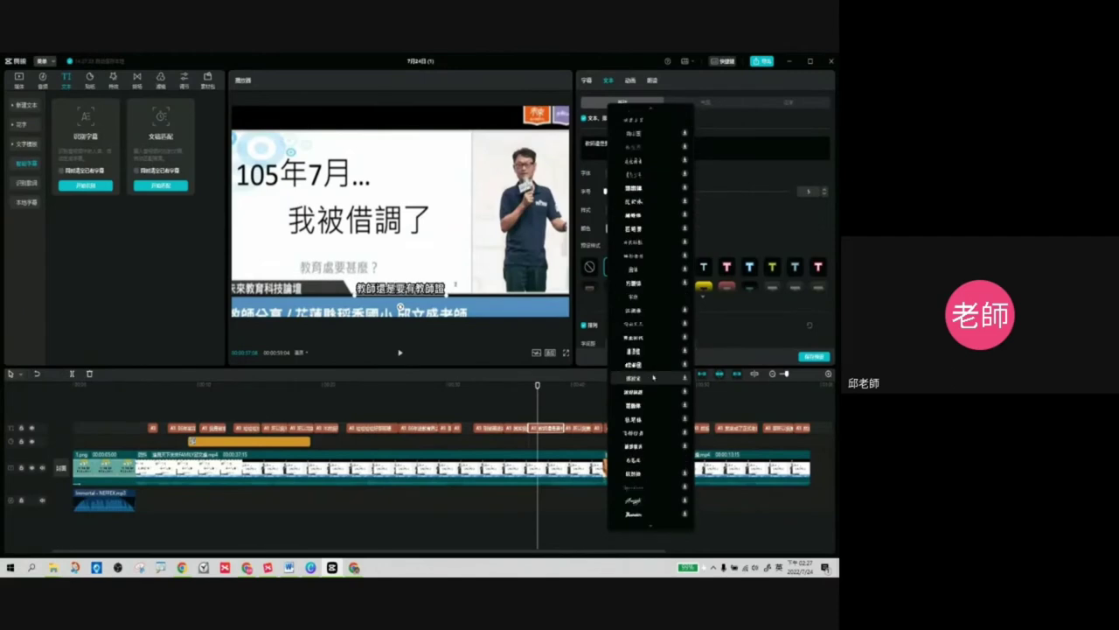
scroll(653, 378, "down", 2)
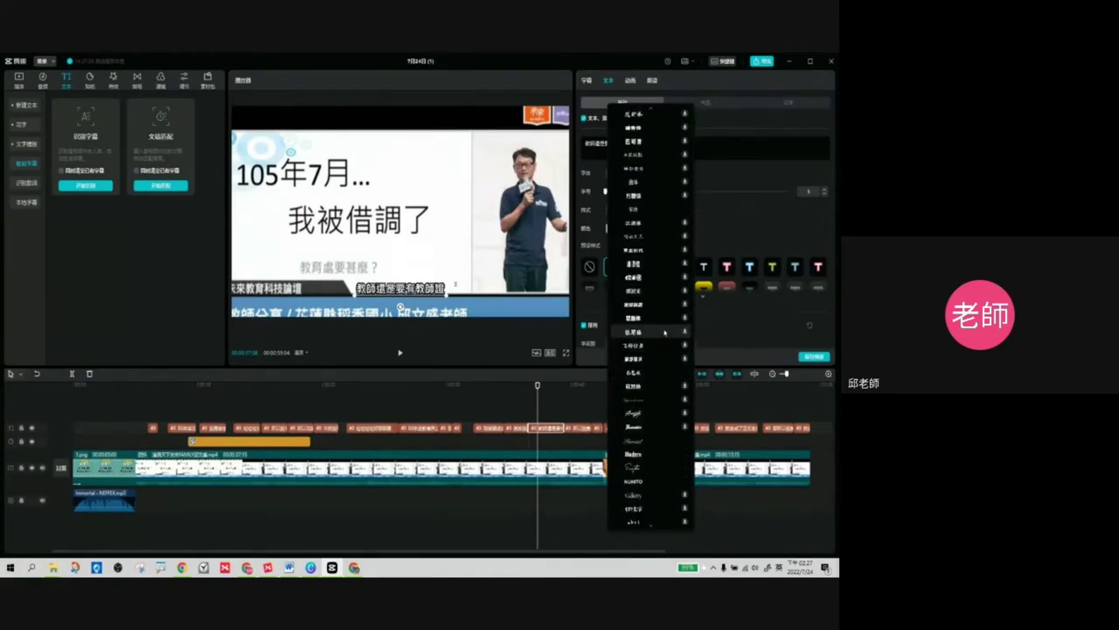
scroll(662, 364, "up", 1)
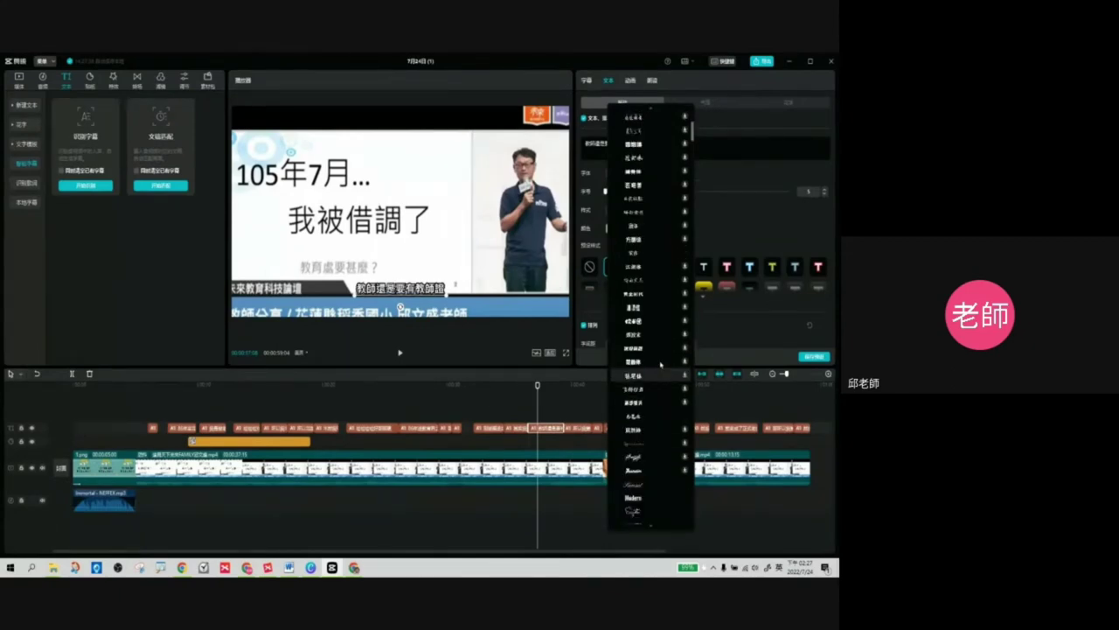
scroll(662, 363, "up", 3)
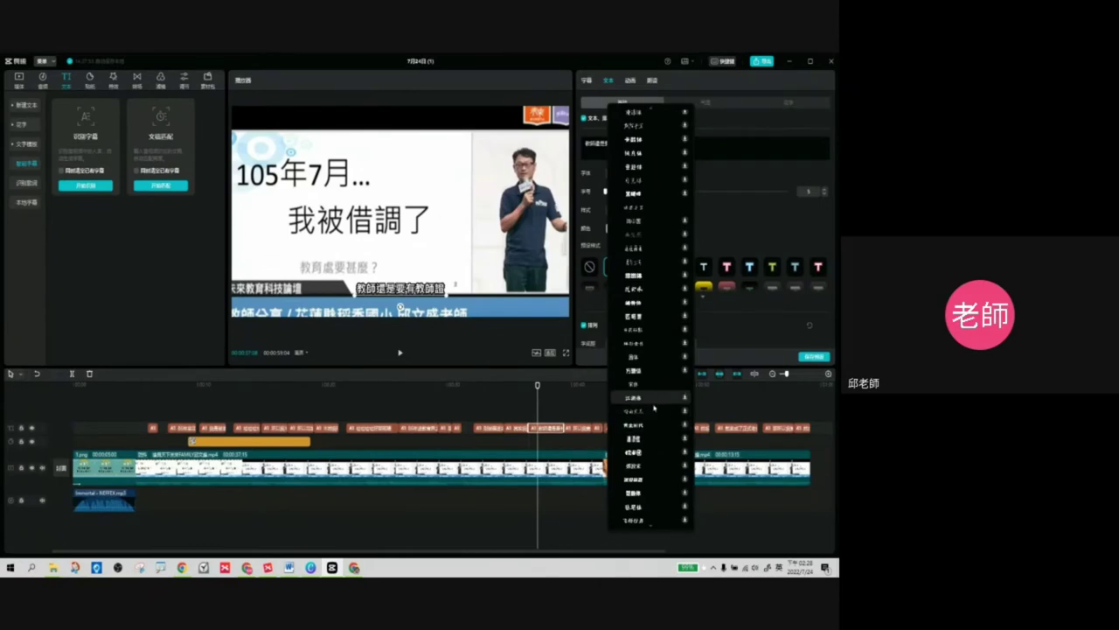
scroll(649, 350, "down", 2)
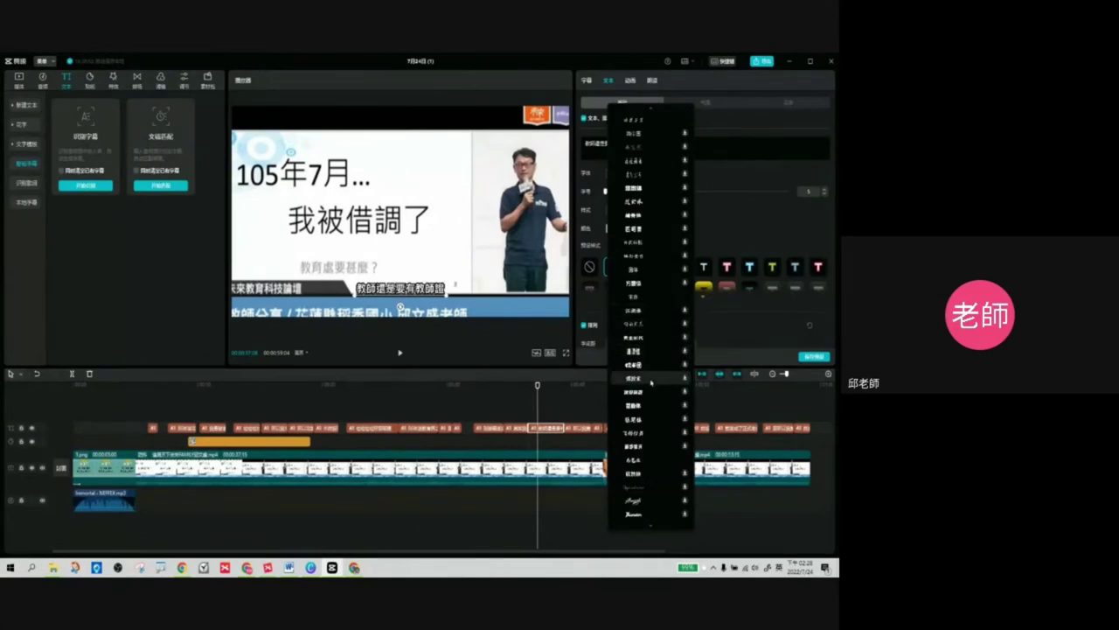
scroll(652, 459, "down", 5)
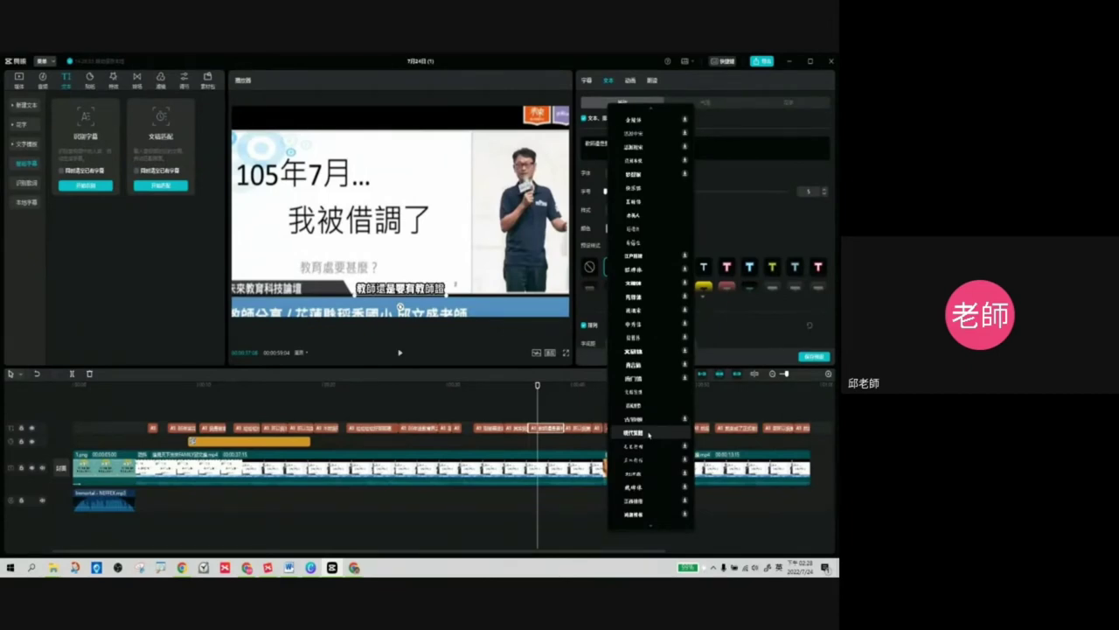
left_click(649, 434)
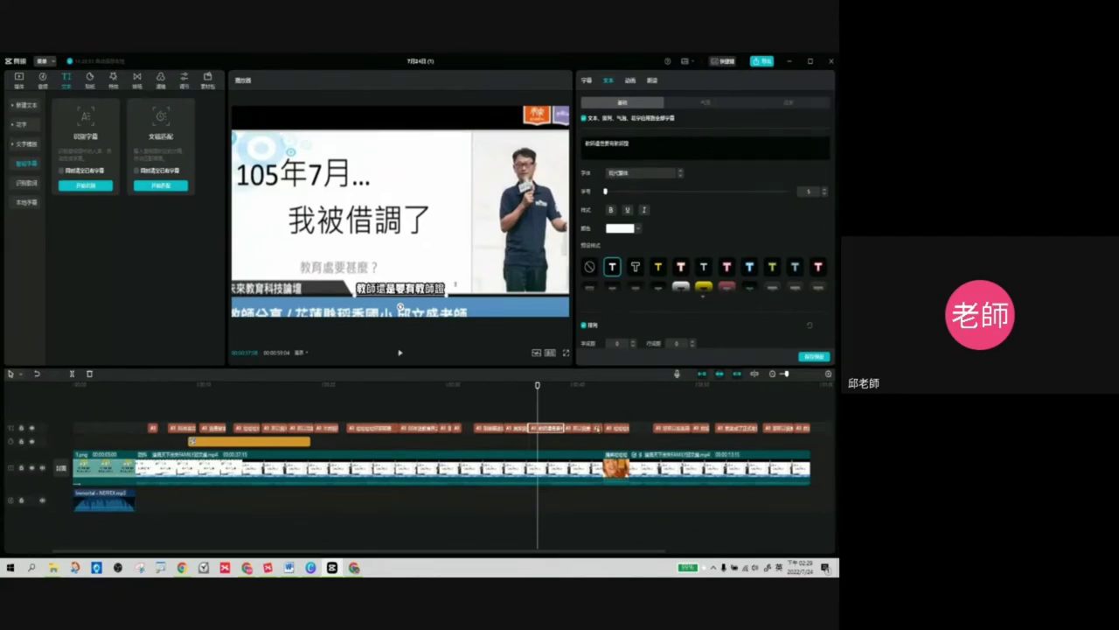
Review the subtitles in their new font at several points between about 36 and 56 seconds of the timeline.
left_click(576, 410)
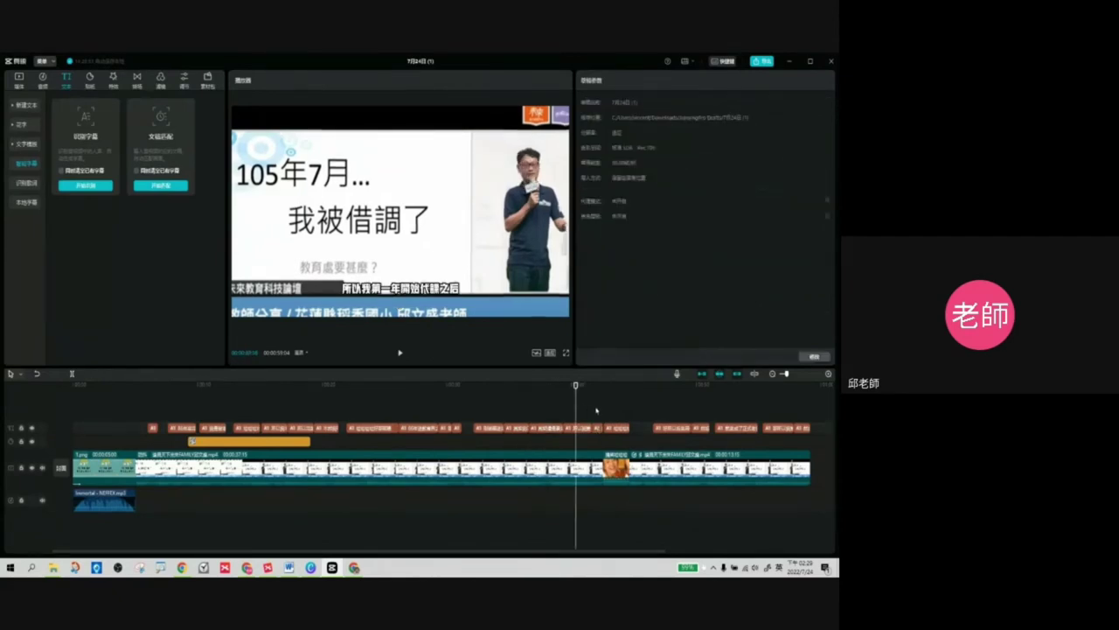
left_click_drag(597, 410, 681, 403)
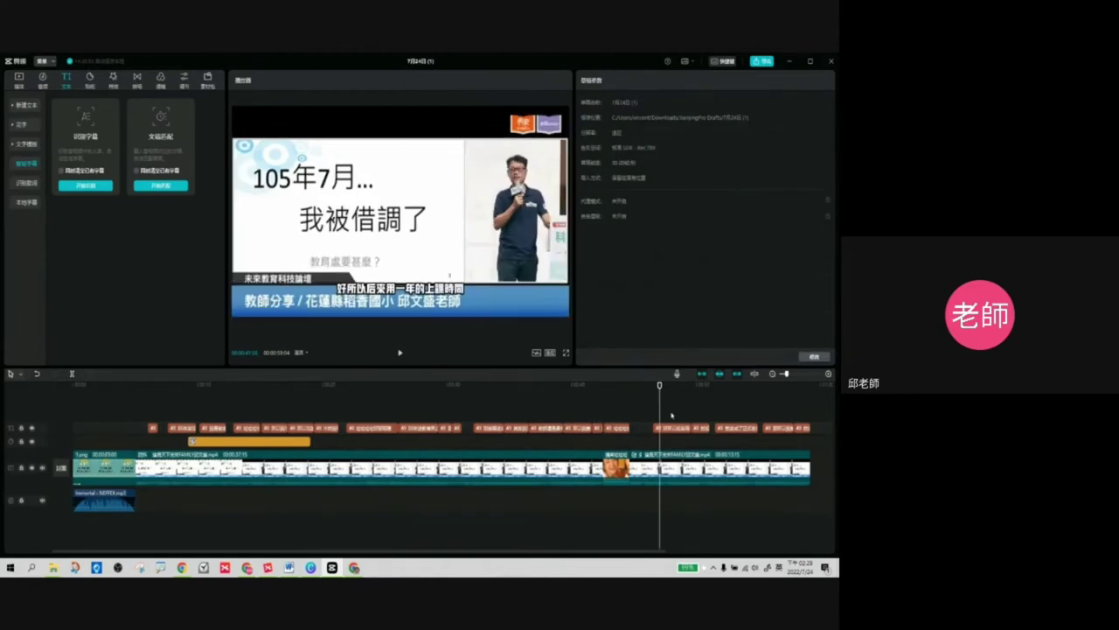
left_click(696, 411)
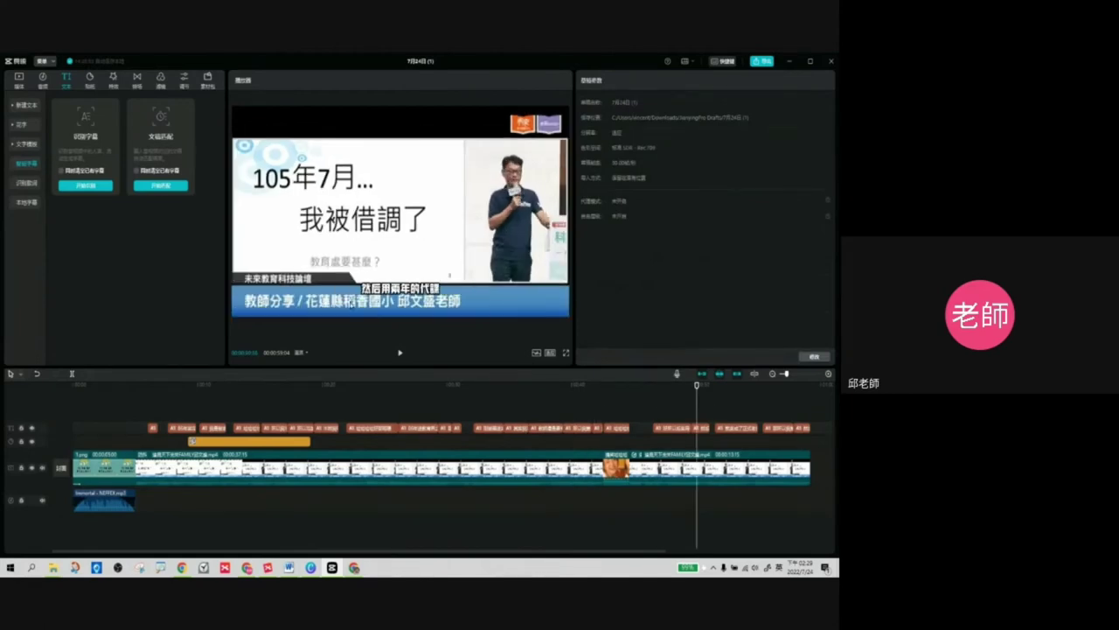
left_click(729, 409)
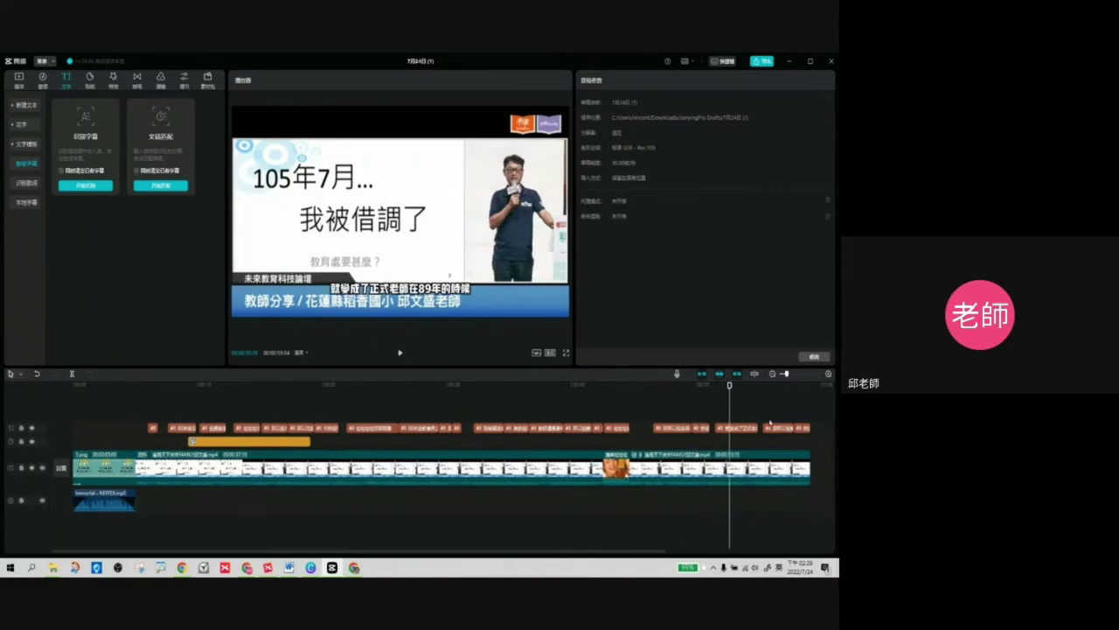
left_click(773, 385)
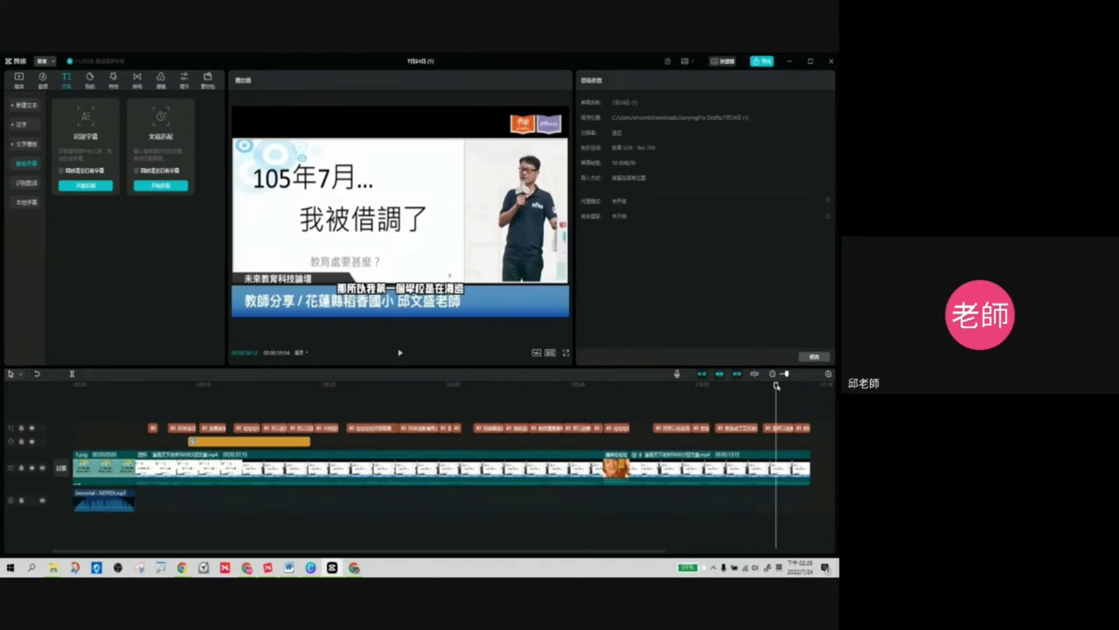
left_click_drag(776, 385, 648, 384)
left_click_drag(585, 390, 528, 395)
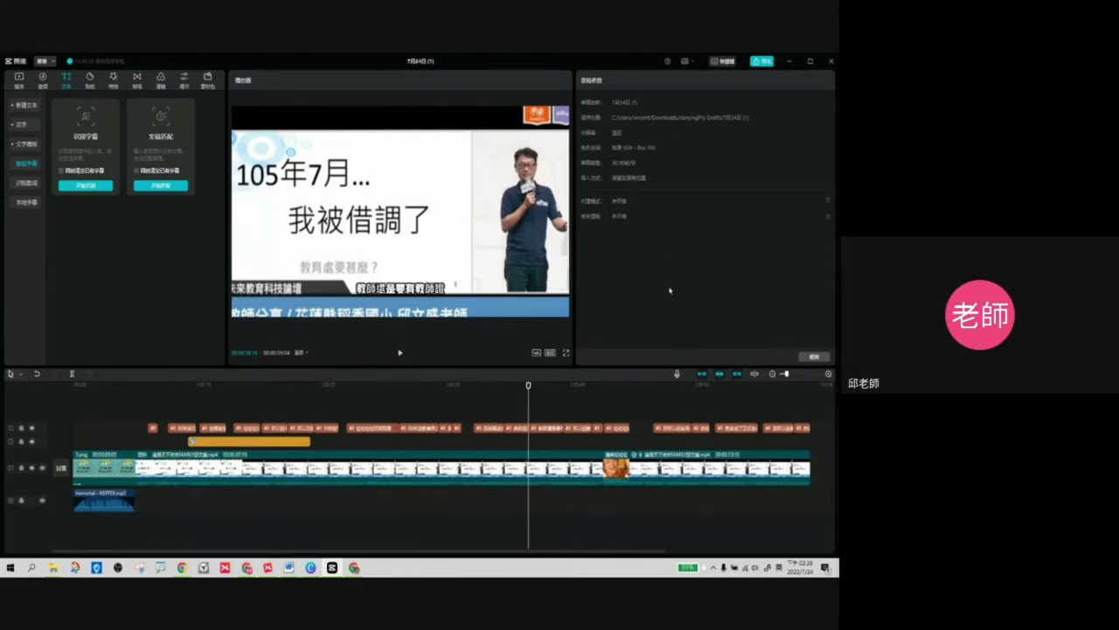
Examine the available Chinese, English and system fonts for the subtitle at about 35 seconds, without picking another one.
left_click(514, 430)
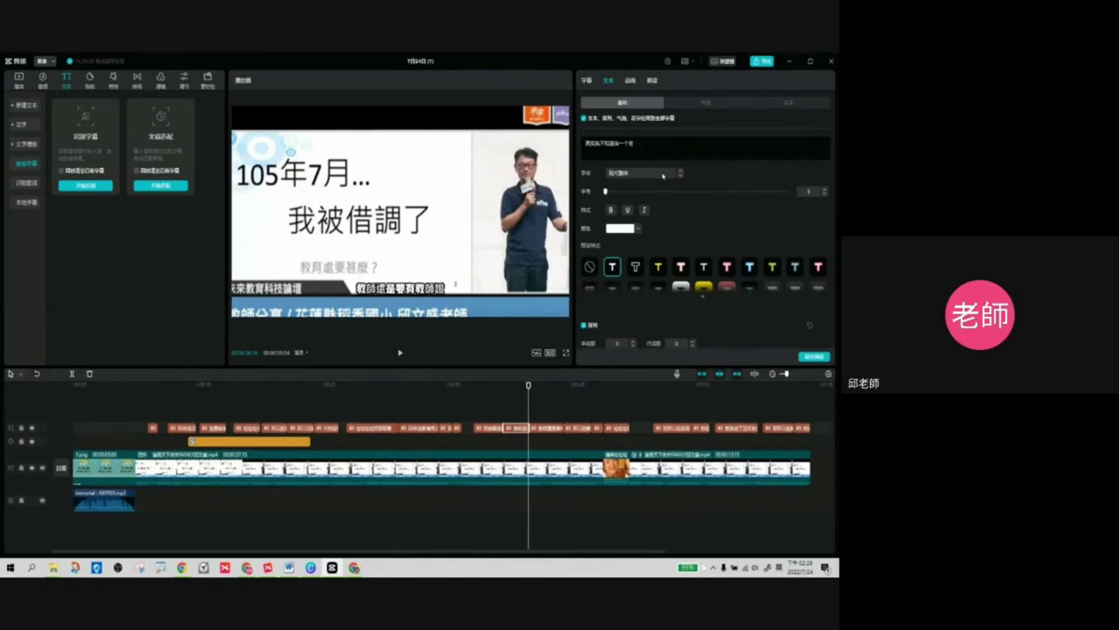
left_click(663, 173)
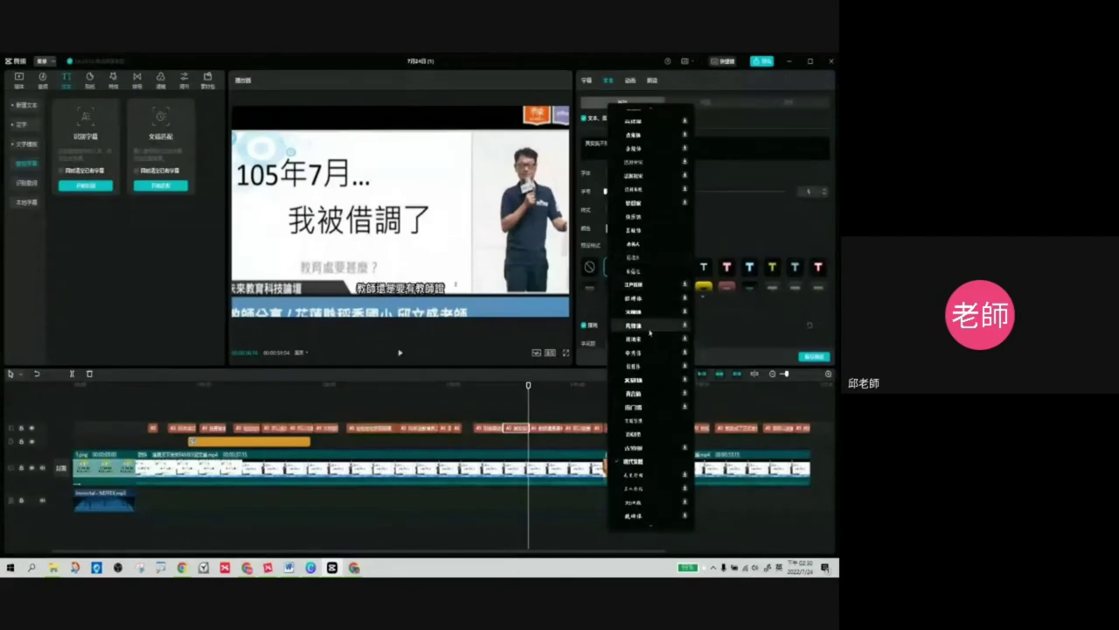
scroll(653, 358, "down", 2)
scroll(653, 358, "down", 5)
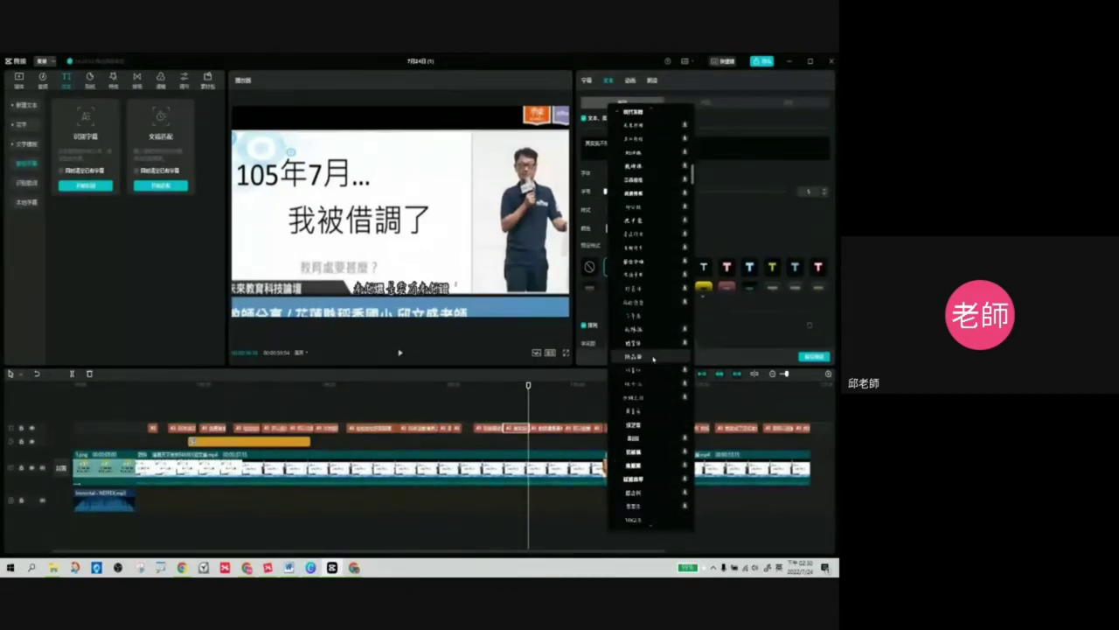
scroll(655, 351, "down", 8)
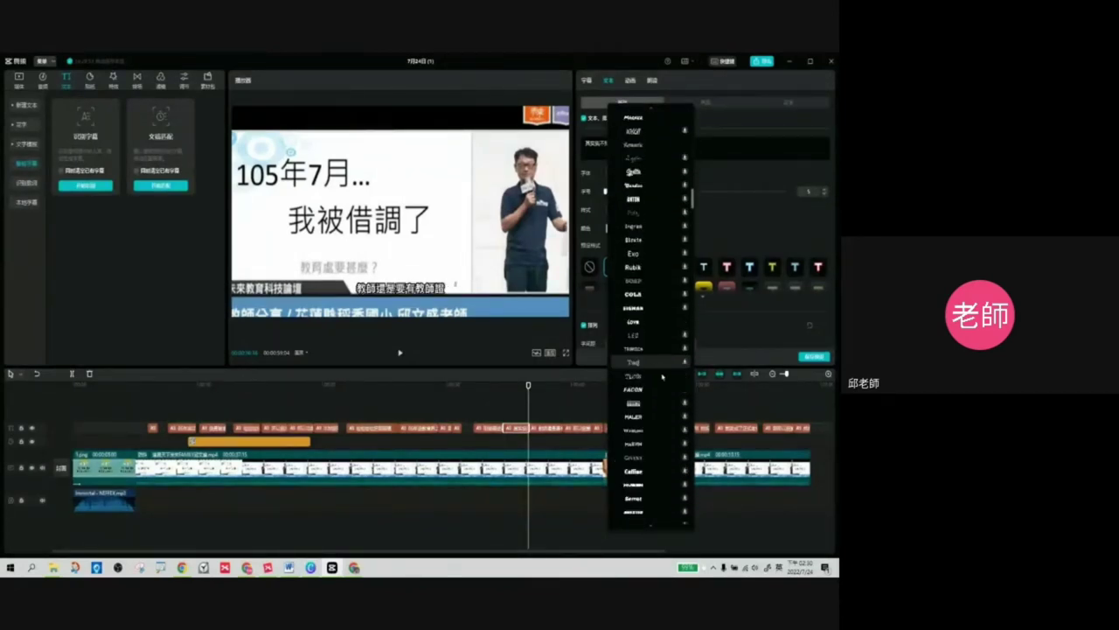
scroll(662, 380, "down", 8)
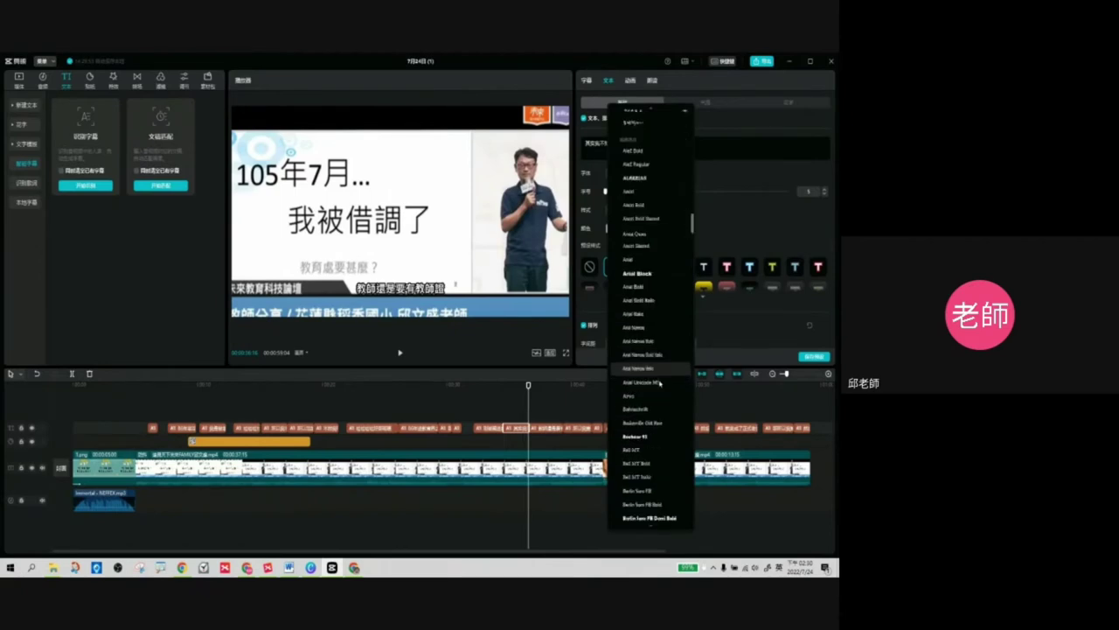
scroll(659, 382, "down", 4)
scroll(658, 386, "down", 3)
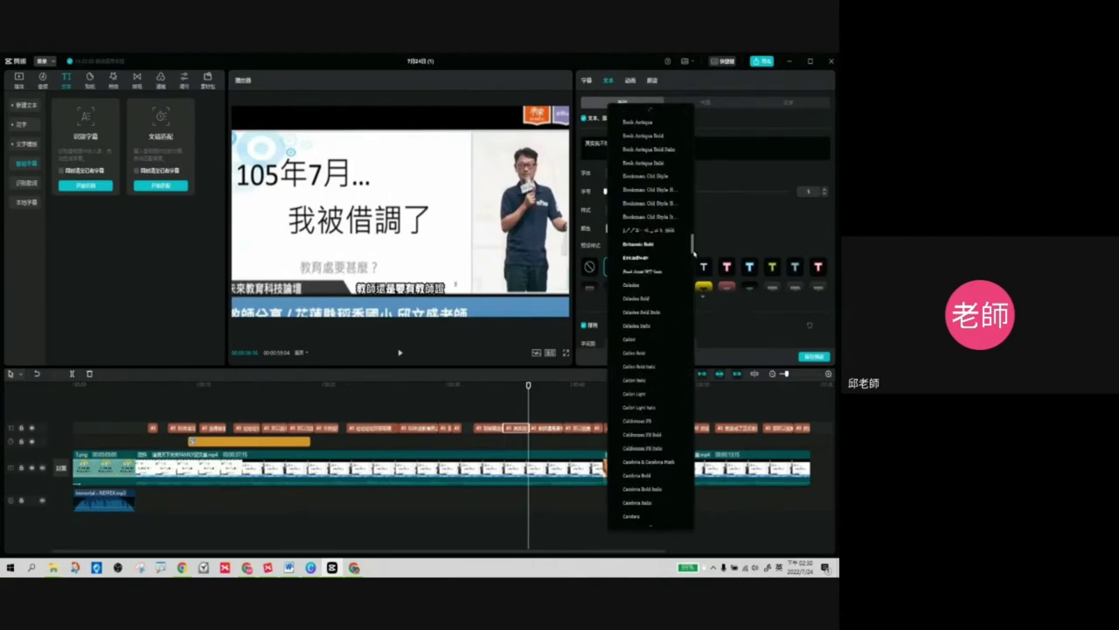
left_click_drag(696, 255, 694, 182)
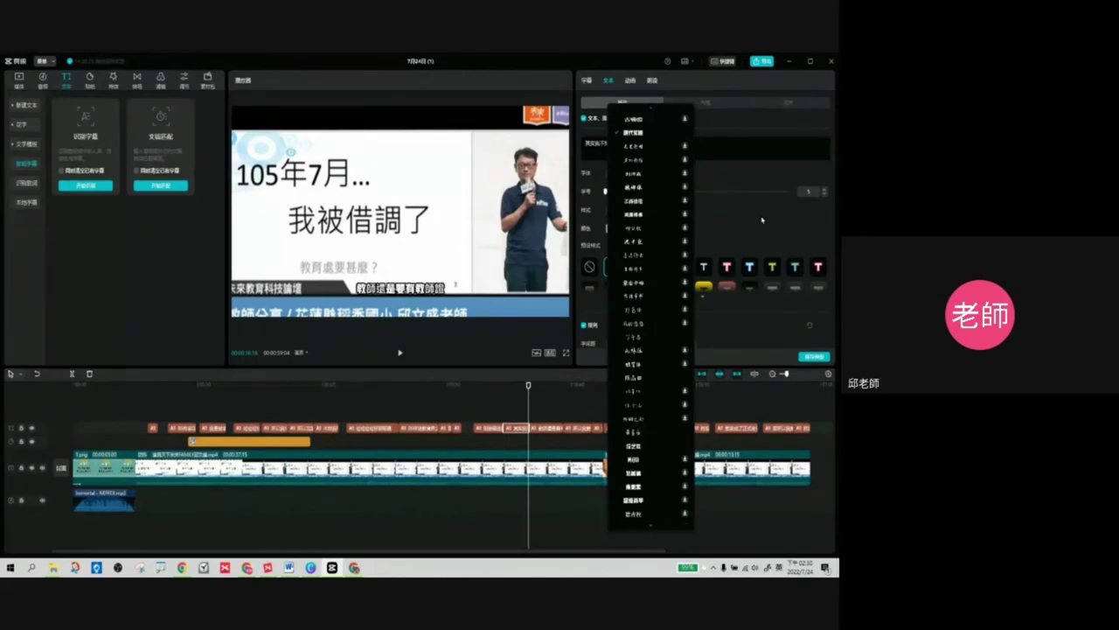
left_click(706, 212)
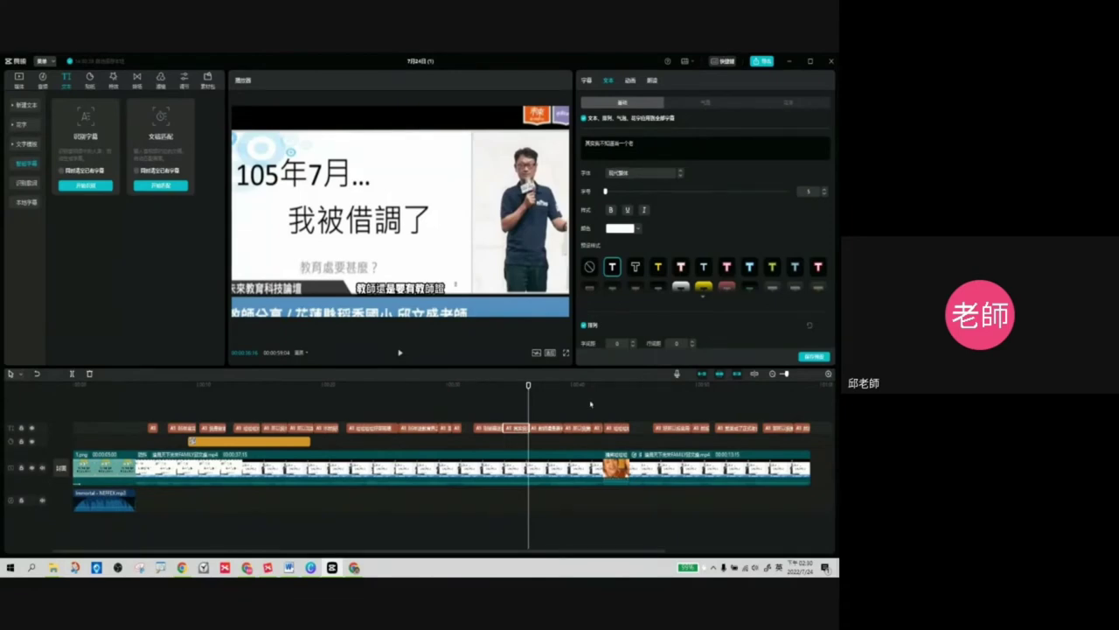
Select the subtitle at about 40 seconds and examine its preset styles, spacing, position, outline, border and shadow settings.
scroll(707, 238, "down", 3)
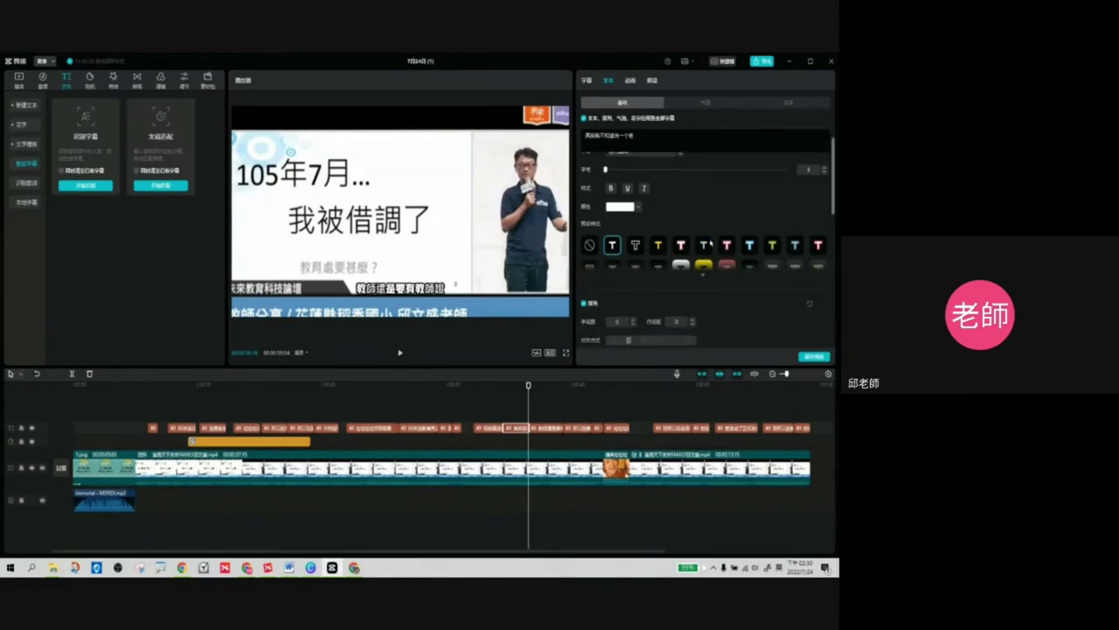
left_click(547, 429)
left_click(577, 429)
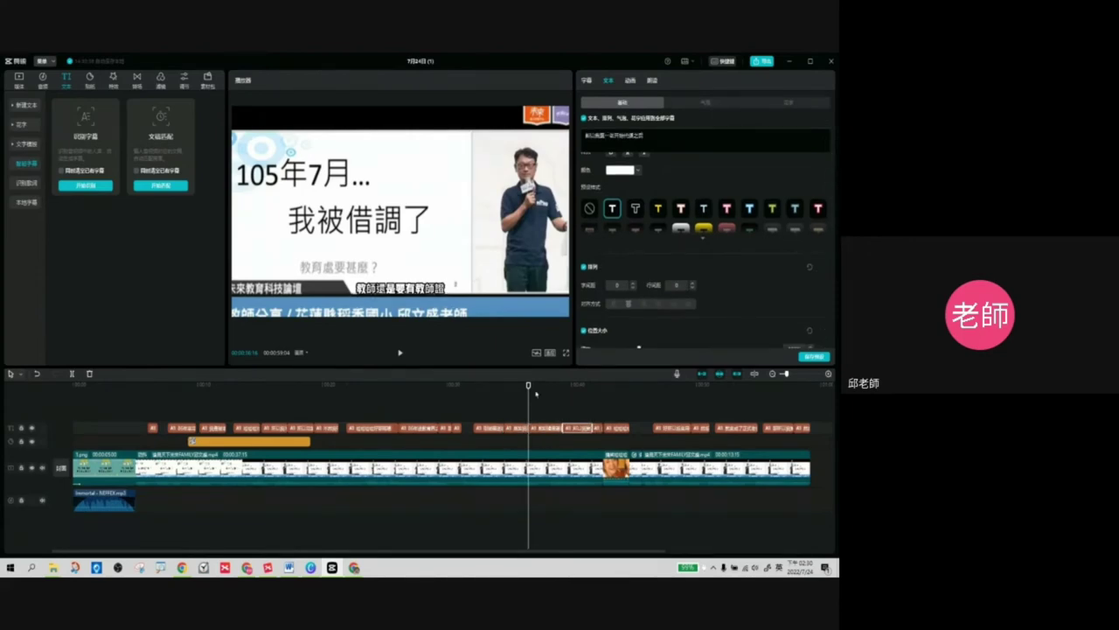
left_click_drag(529, 385, 512, 390)
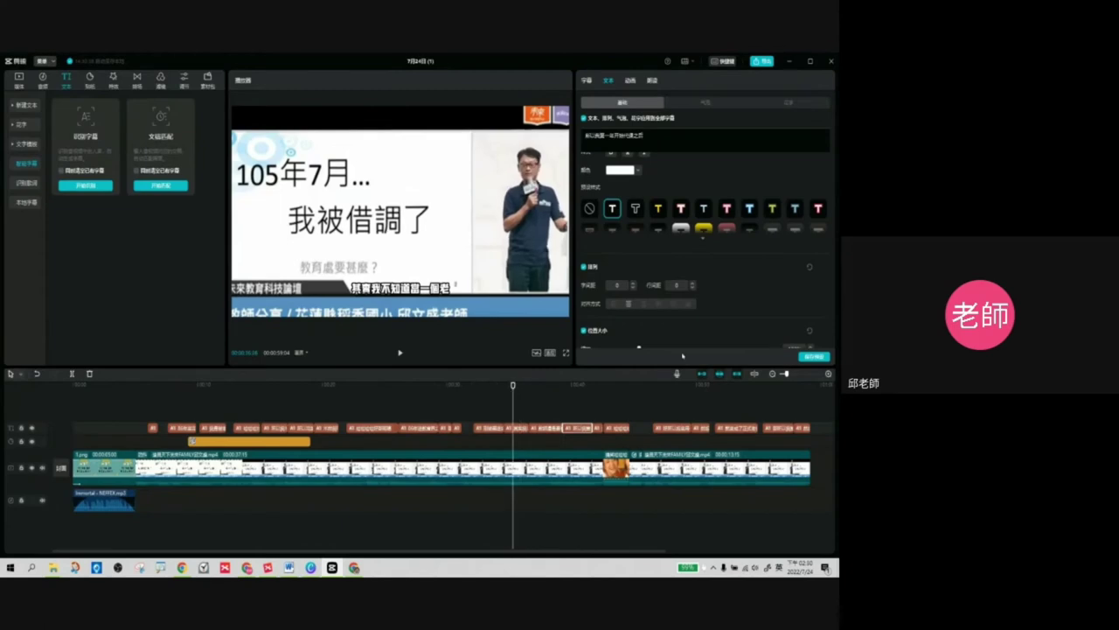
scroll(749, 309, "down", 3)
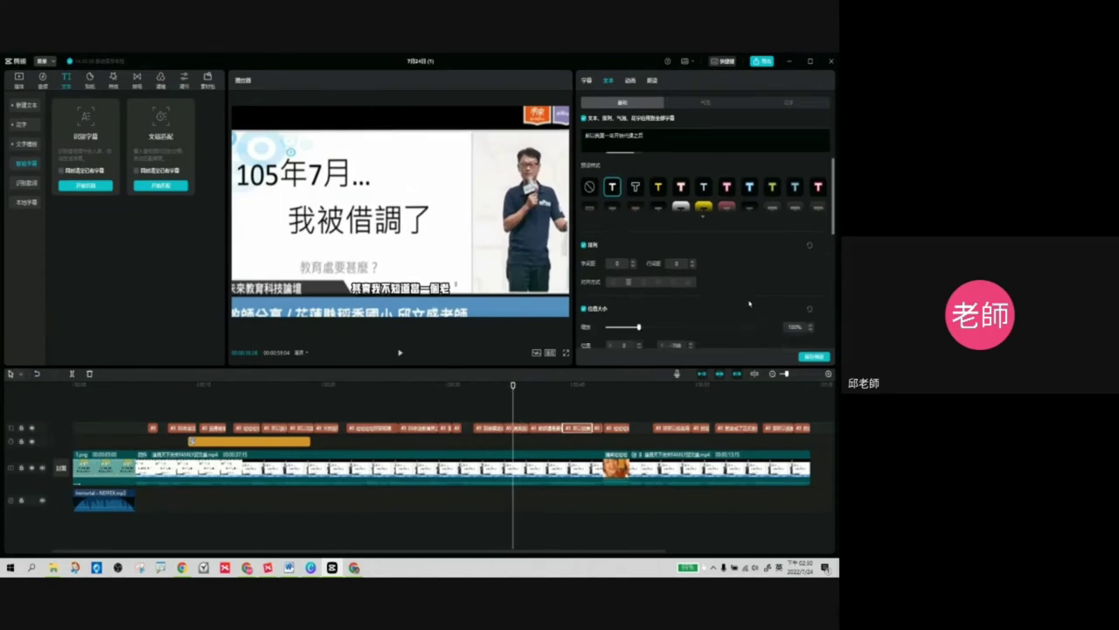
scroll(743, 286, "down", 5)
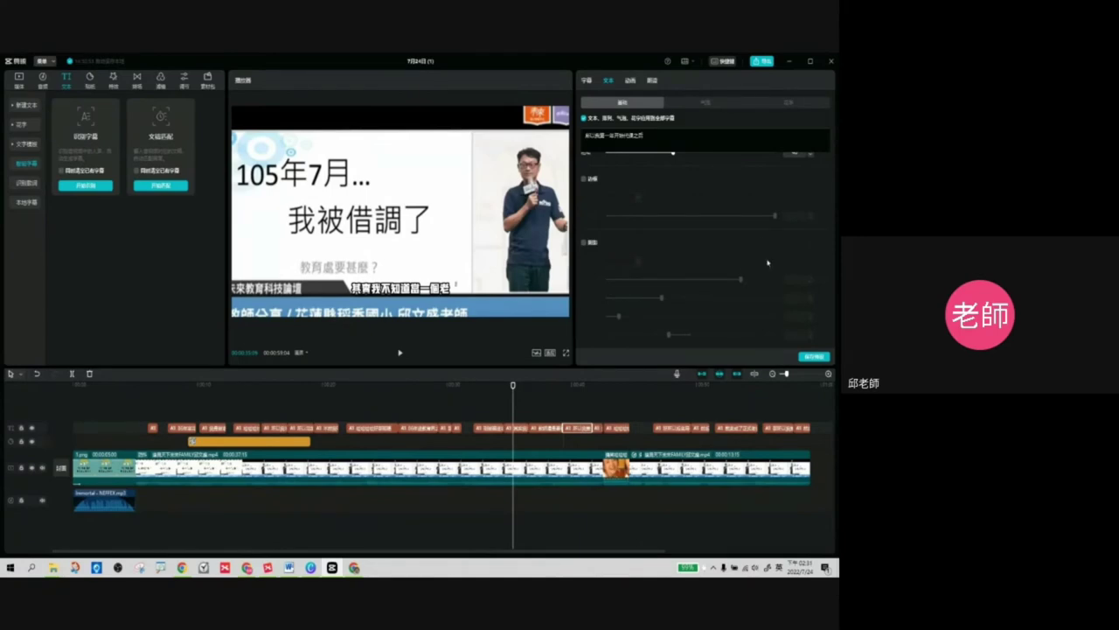
scroll(813, 253, "up", 2)
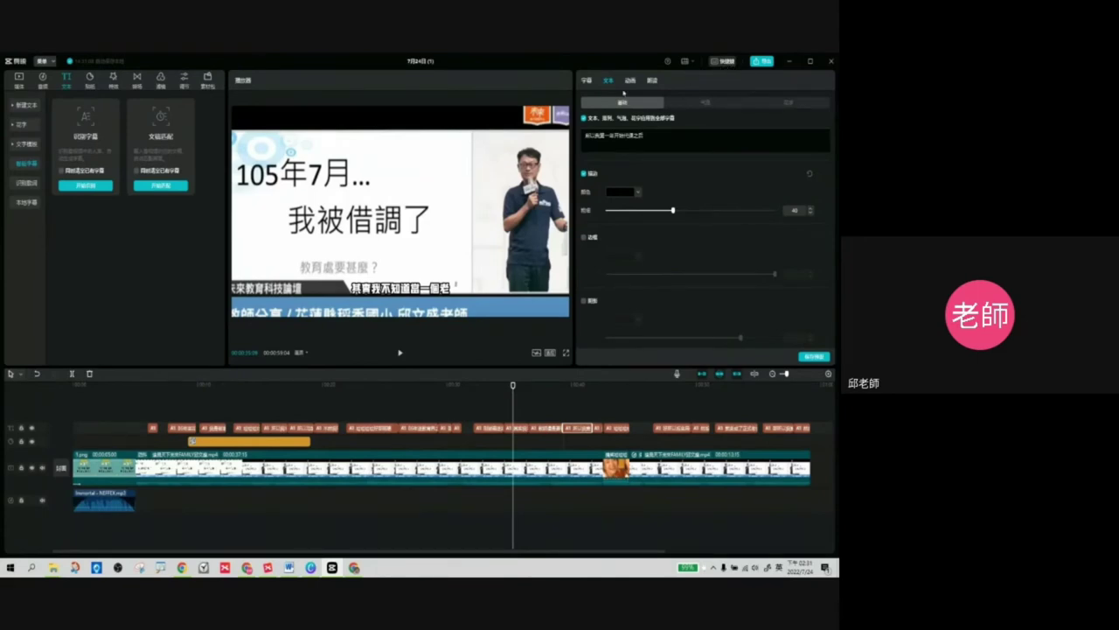
scroll(669, 210, "up", 5)
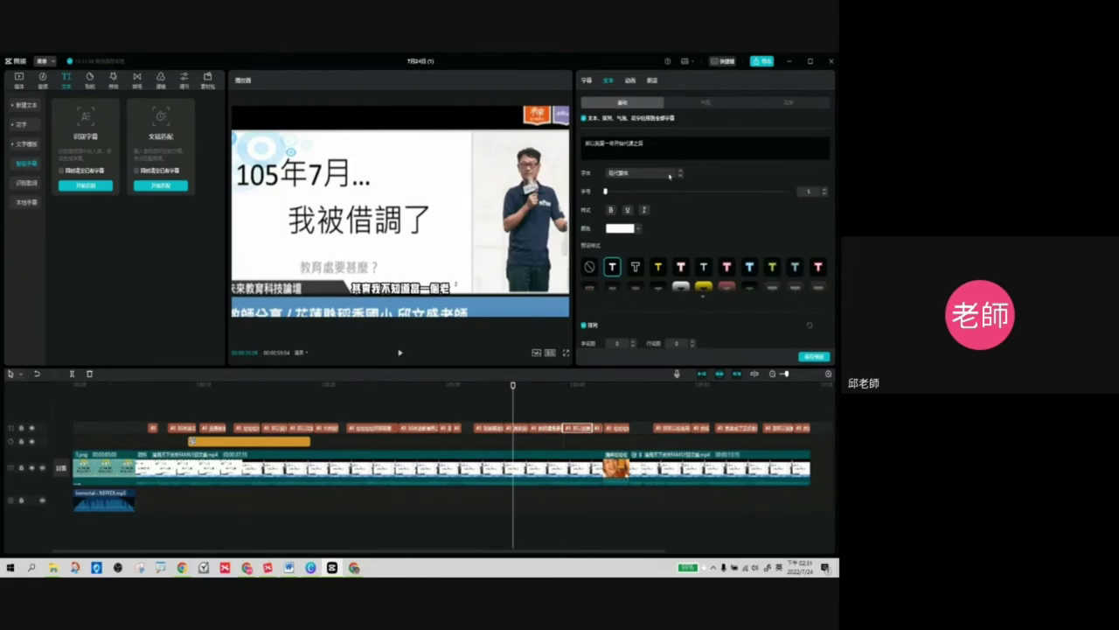
Look through the font choices for the subtitle at about 40 seconds and preview the subtitles around 37 to 38 seconds of the timeline.
left_click(661, 175)
scroll(653, 190, "down", 5)
scroll(654, 190, "up", 5)
left_click(550, 409)
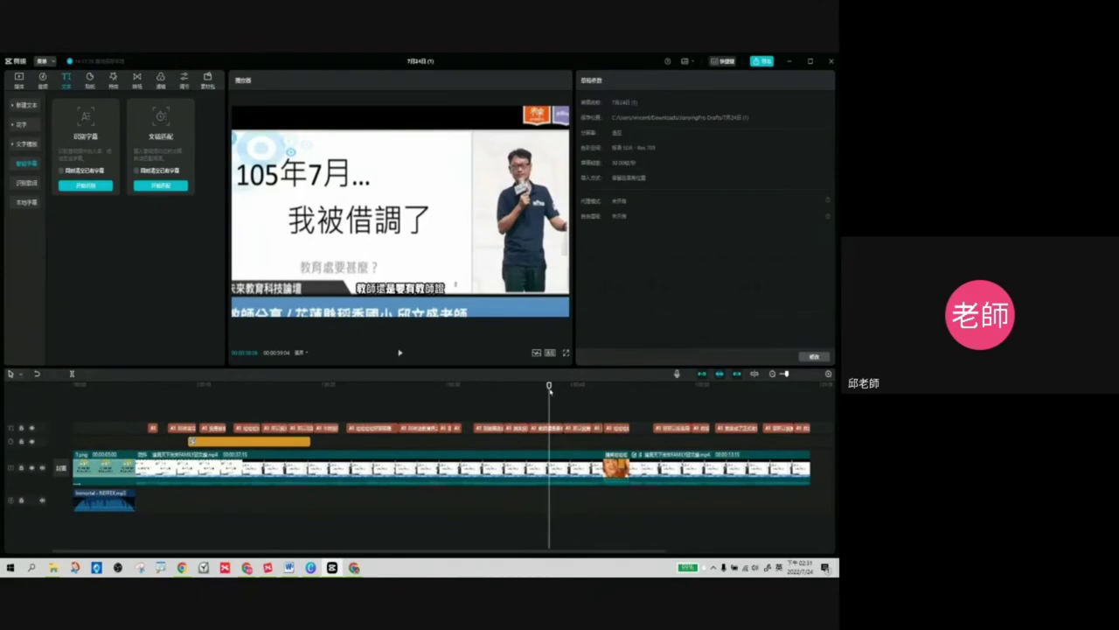
mouse_move(550, 386)
left_mouse_down()
mouse_move(303, 386)
mouse_move(180, 400)
mouse_move(542, 405)
left_mouse_up()
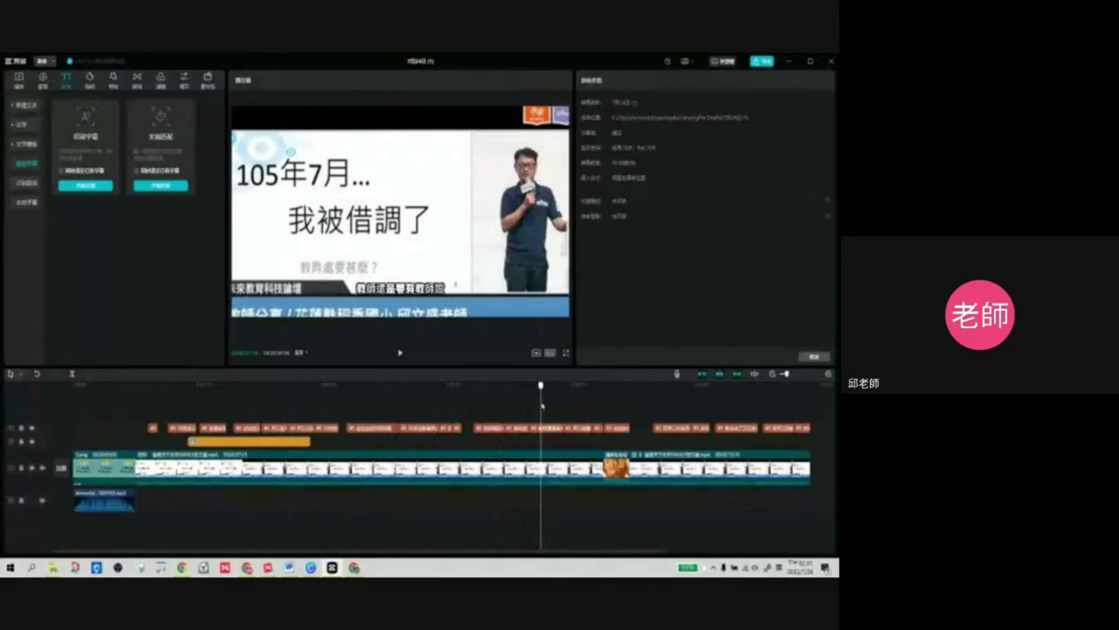
left_click_drag(543, 405, 548, 407)
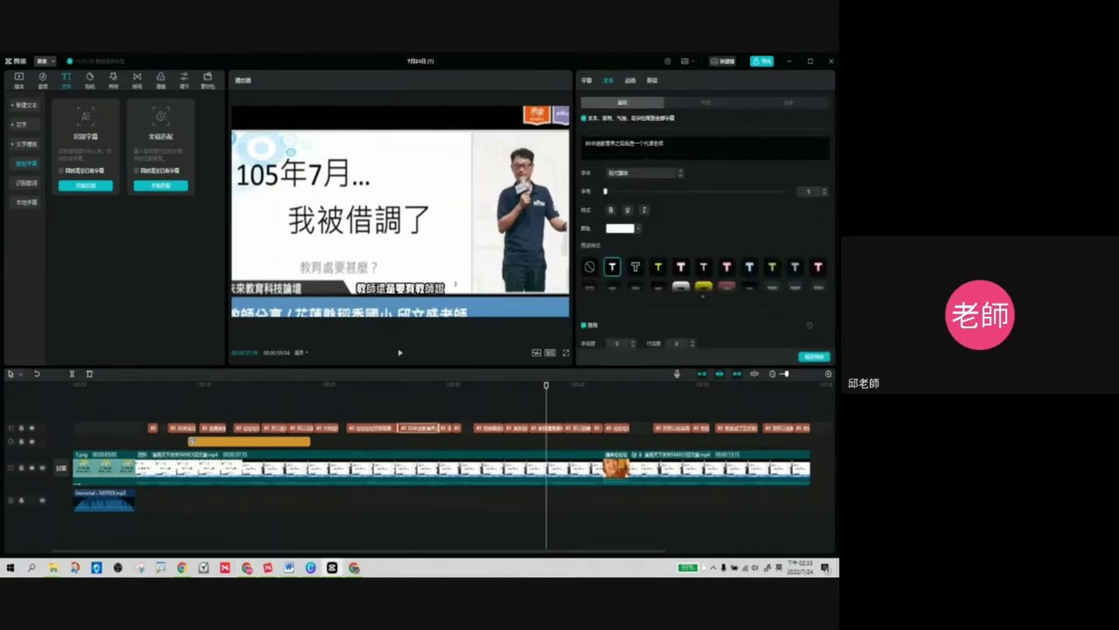
Highlight the text of the subtitle at about 26 seconds and examine its preset styles, position, size, opacity and outline settings.
left_click_drag(676, 146, 584, 143)
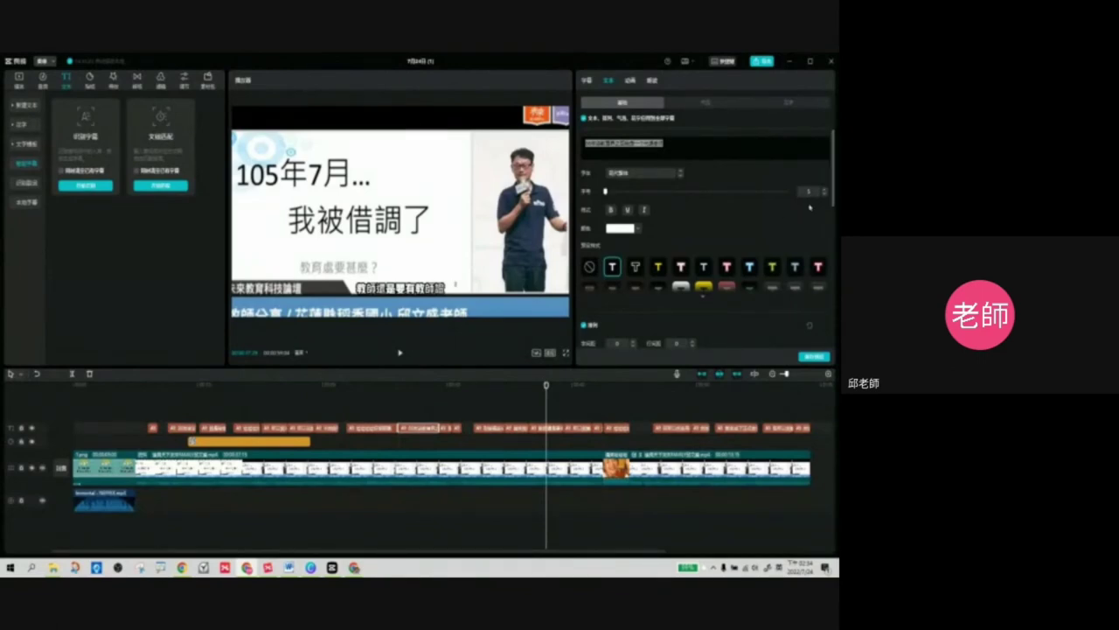
scroll(836, 220, "down", 5)
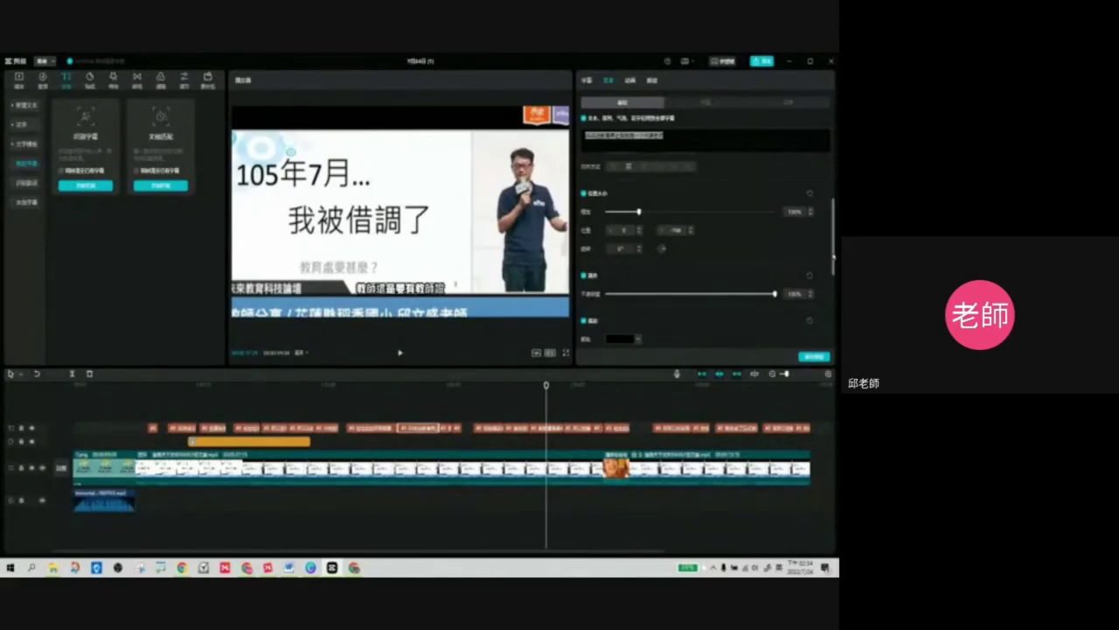
scroll(822, 263, "down", 3)
scroll(705, 281, "up", 8)
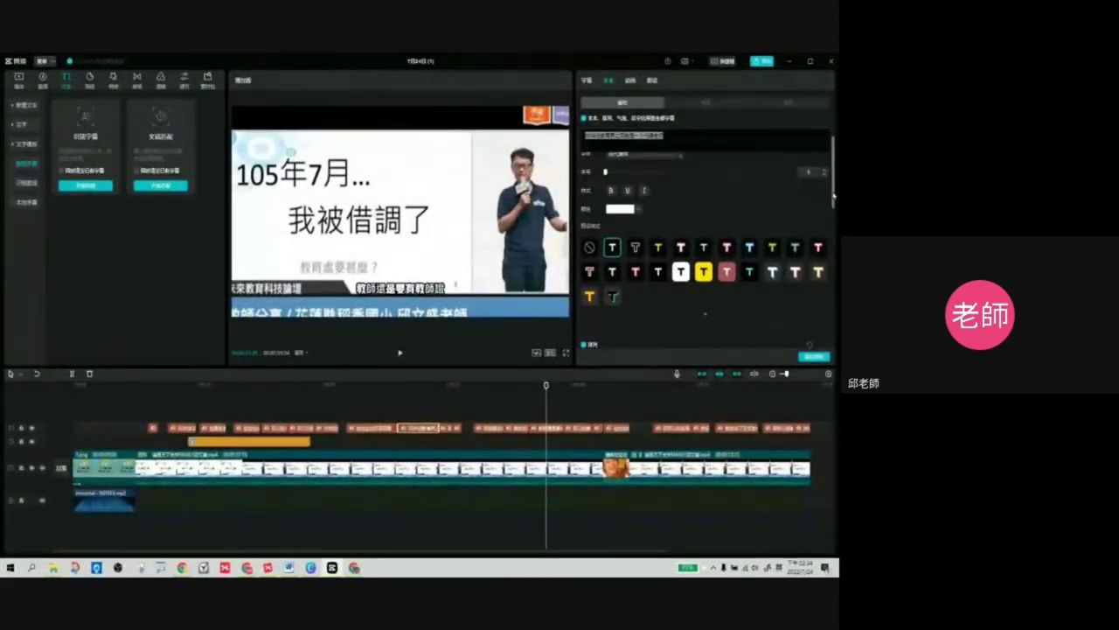
scroll(836, 175, "up", 1)
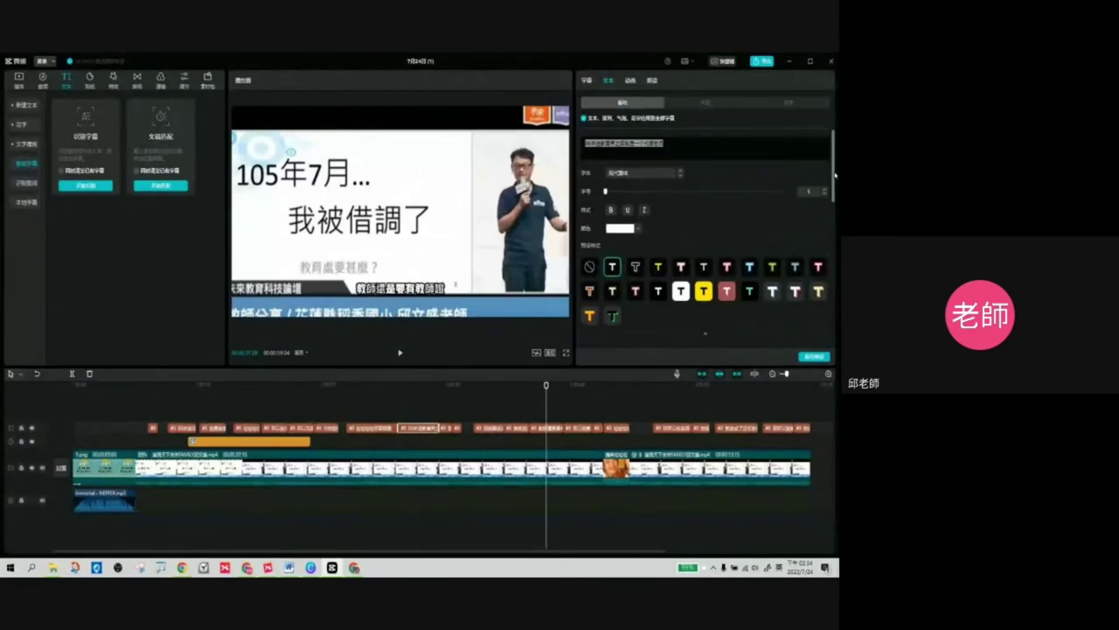
Examine the 气泡 bubble and 花字 fancy text designs for the subtitle without applying one, and return to its basic text settings.
left_click(707, 103)
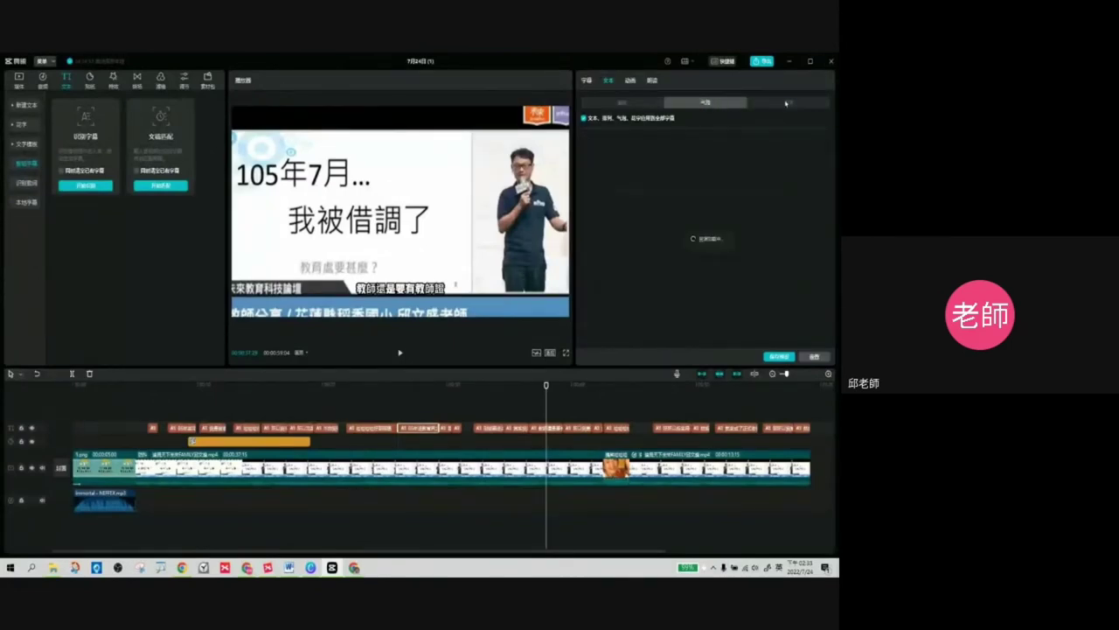
left_click(786, 103)
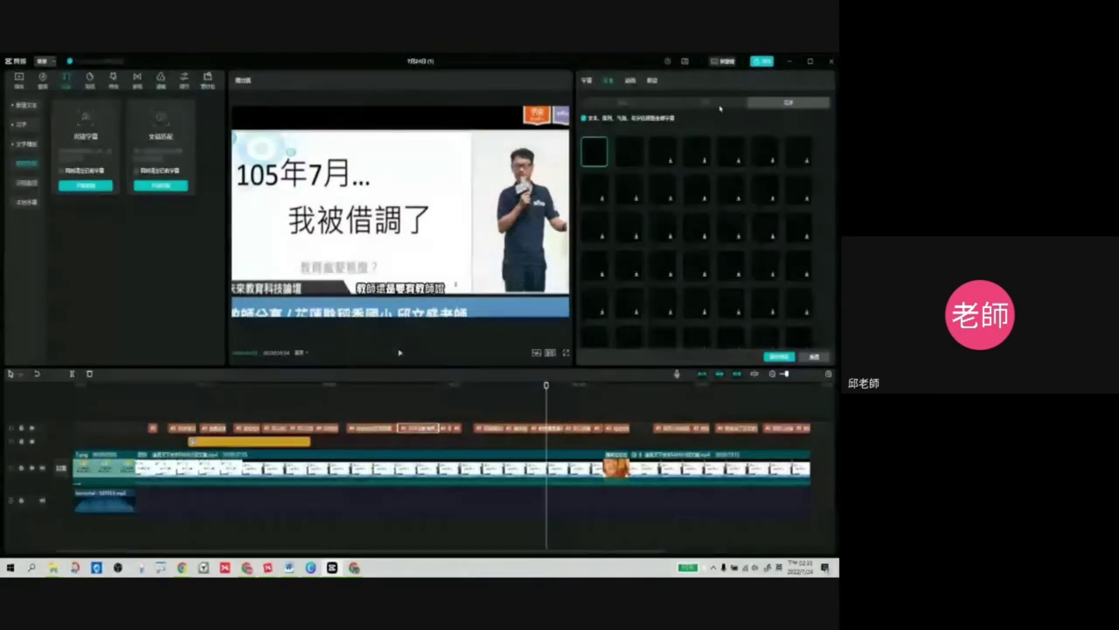
left_click(720, 105)
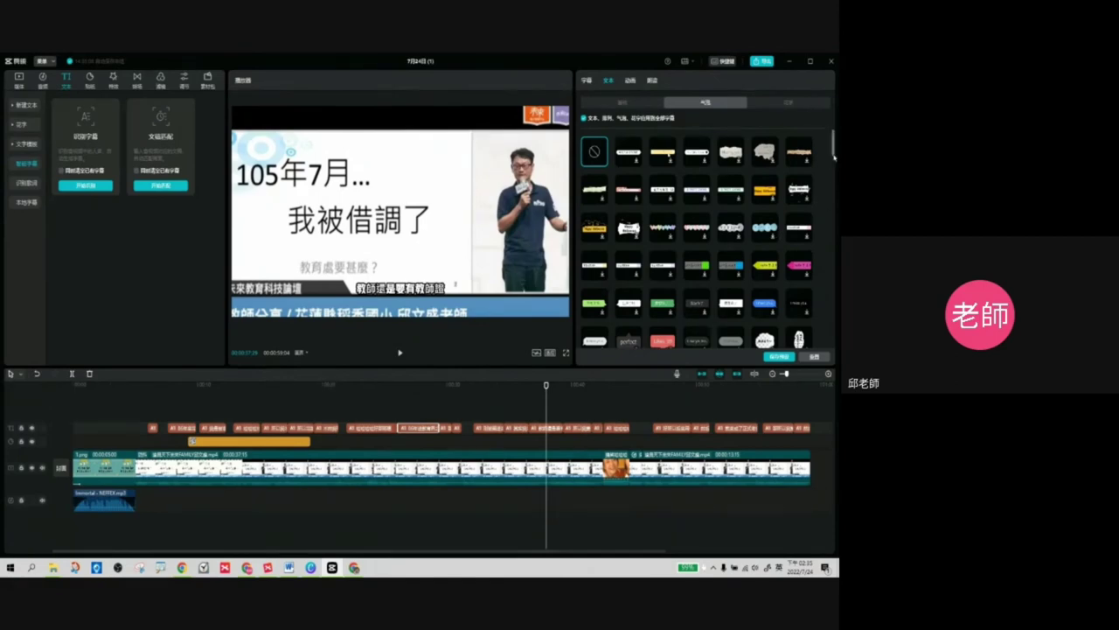
left_click_drag(833, 155, 833, 178)
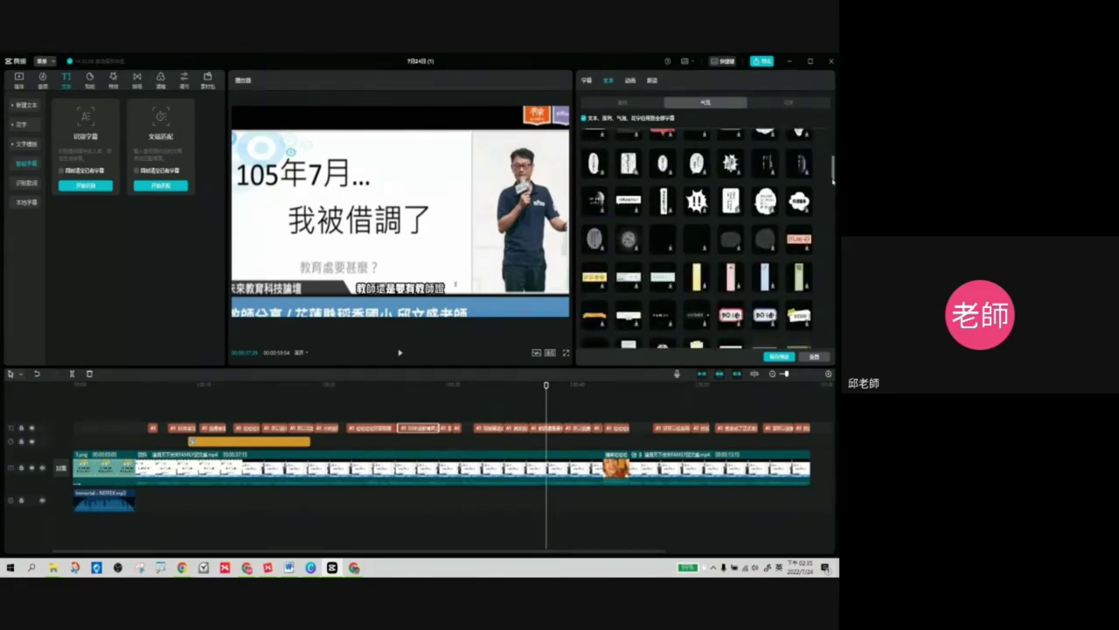
mouse_move(833, 177)
left_mouse_down()
mouse_move(835, 210)
mouse_move(834, 173)
left_mouse_up()
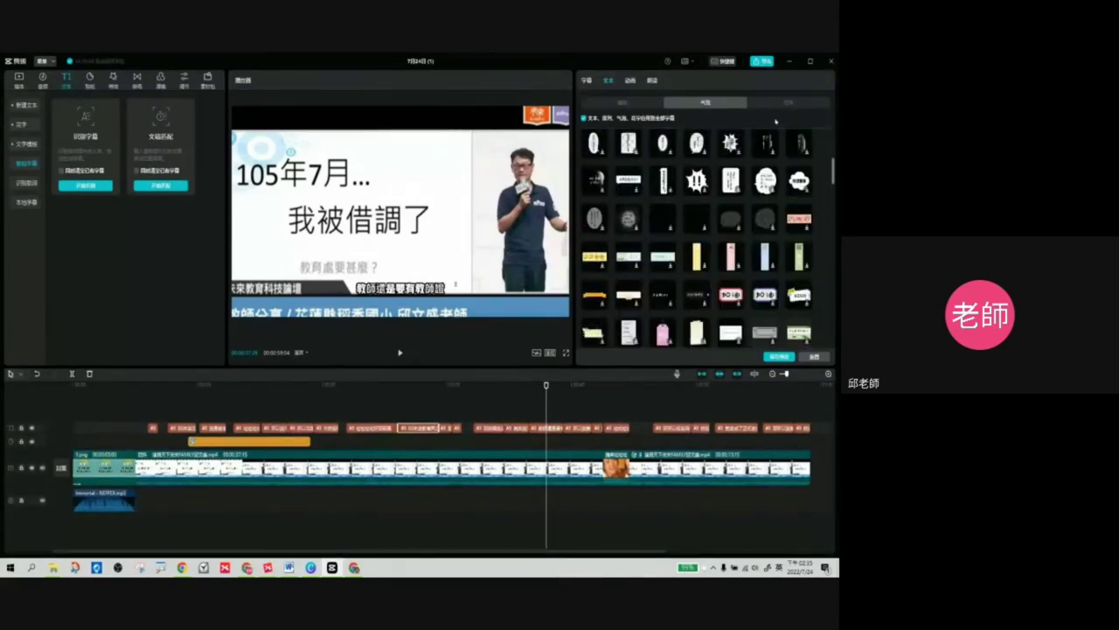
left_click(790, 105)
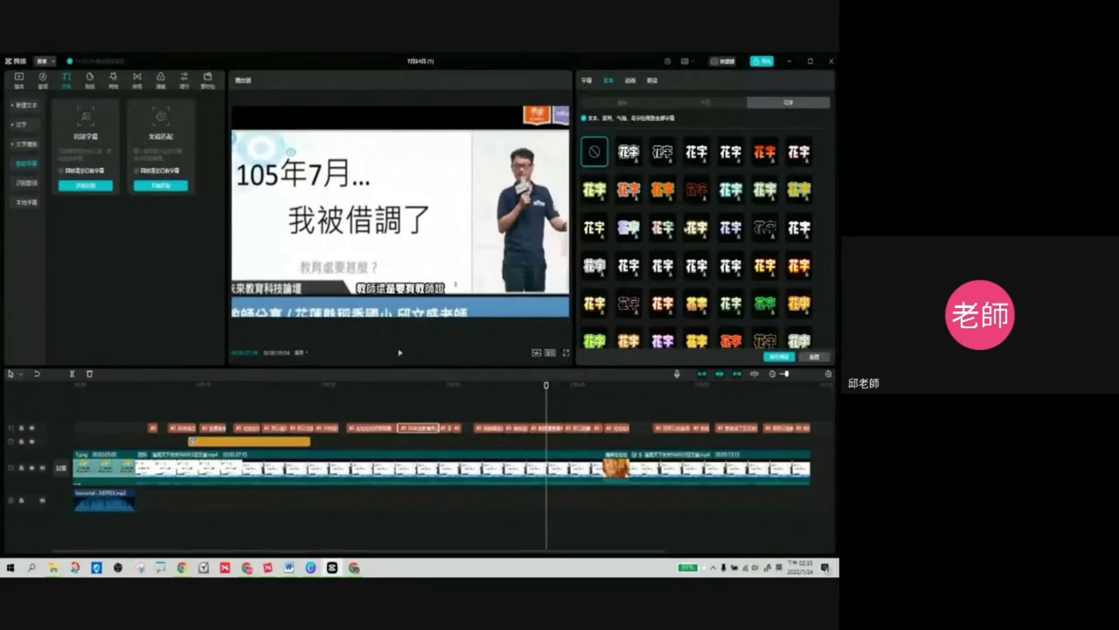
left_click(623, 102)
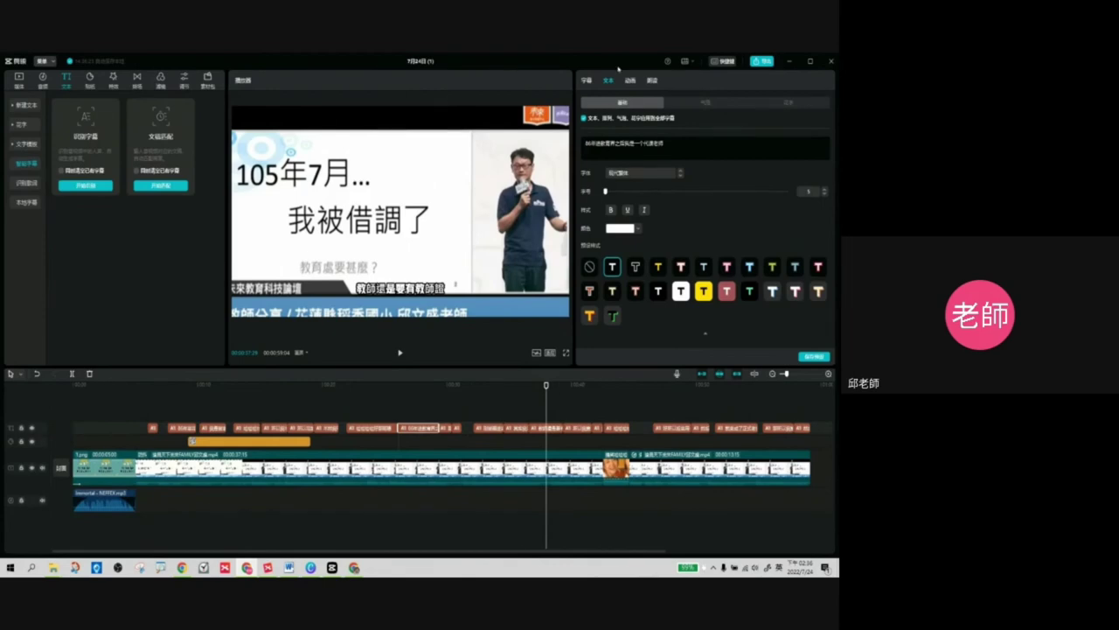
Close the project, reopen the draft 7月24日 (1) and place the playhead at about 48 seconds.
left_click(832, 61)
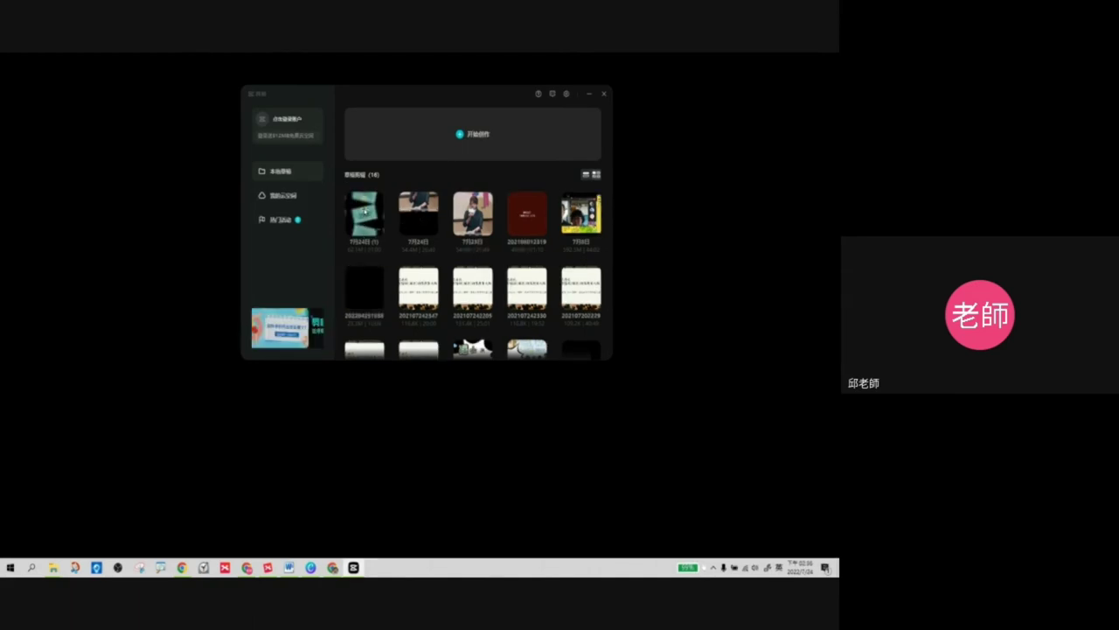
key("alt+F4")
double_click(366, 219)
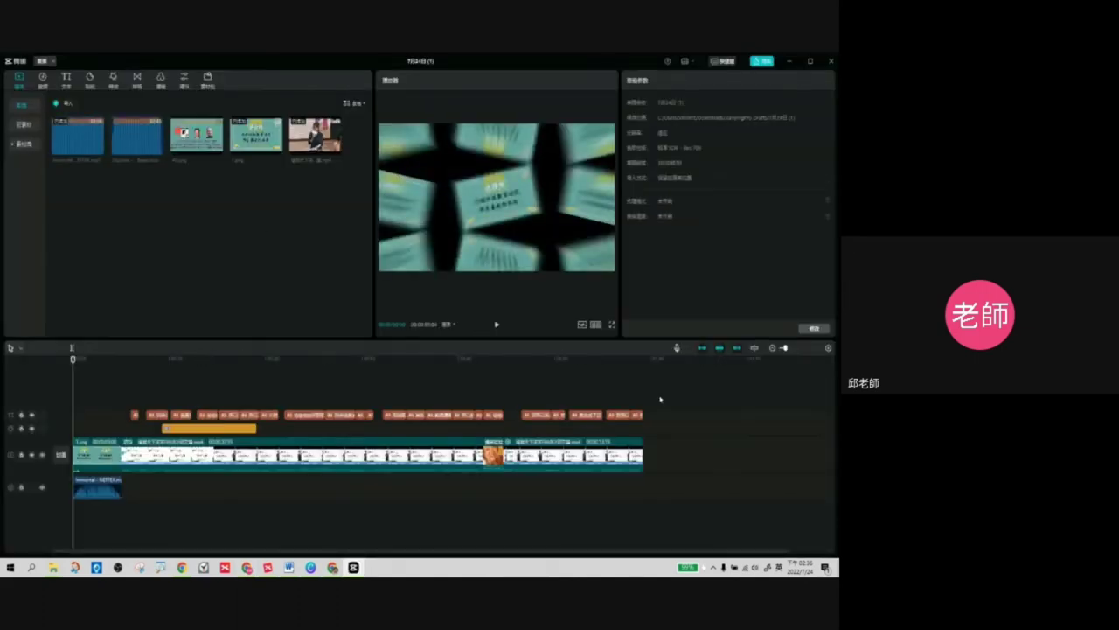
left_click(305, 385)
left_click(537, 385)
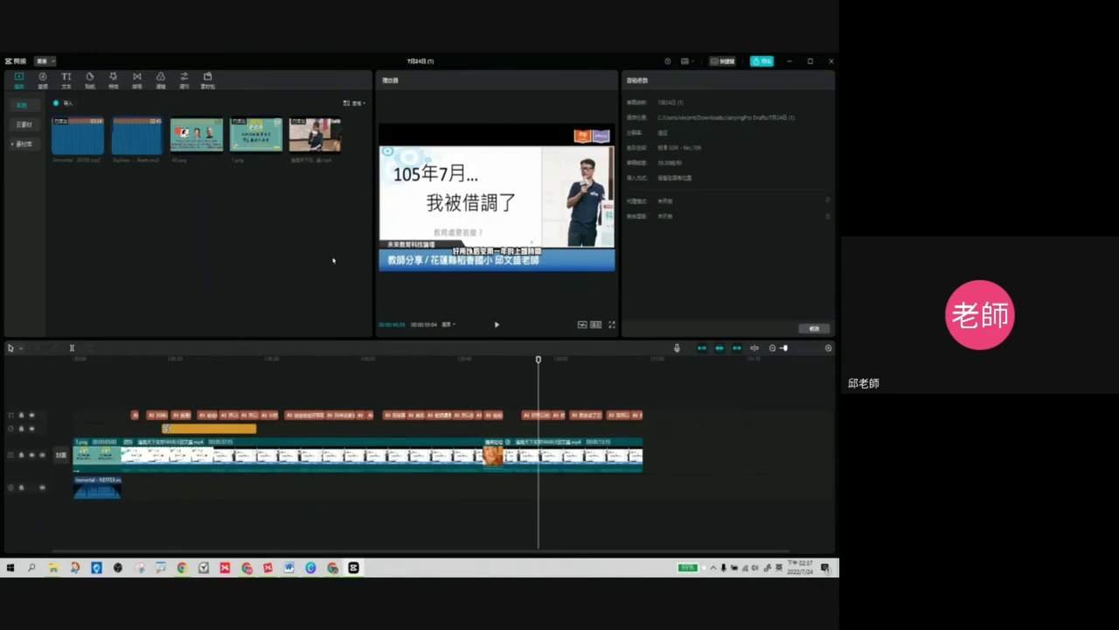
left_click(41, 62)
mouse_move(48, 76)
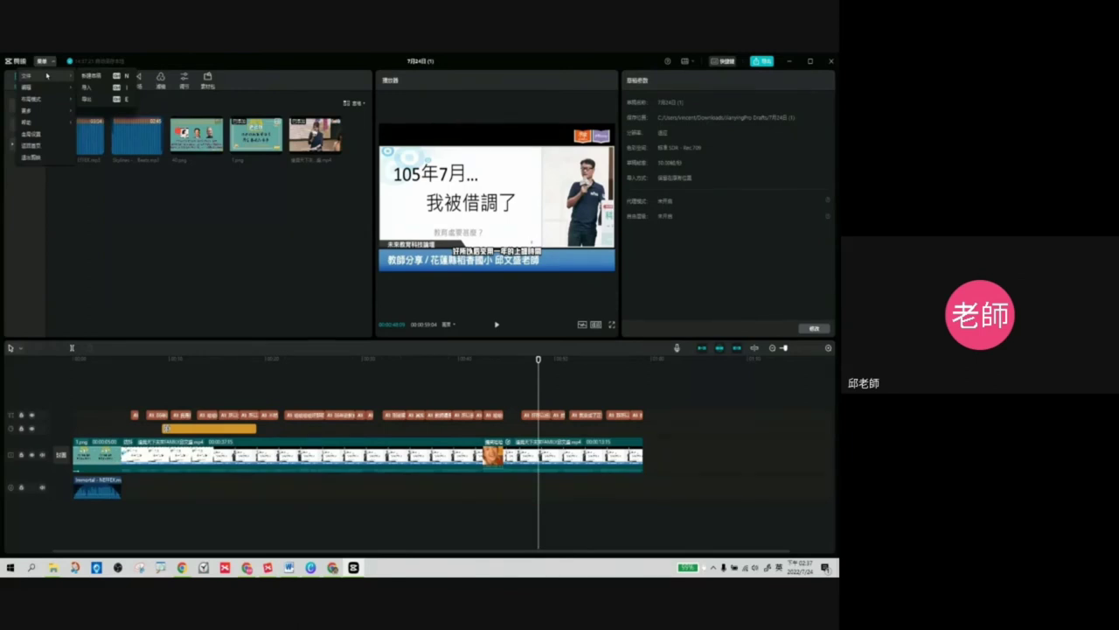
left_click(207, 229)
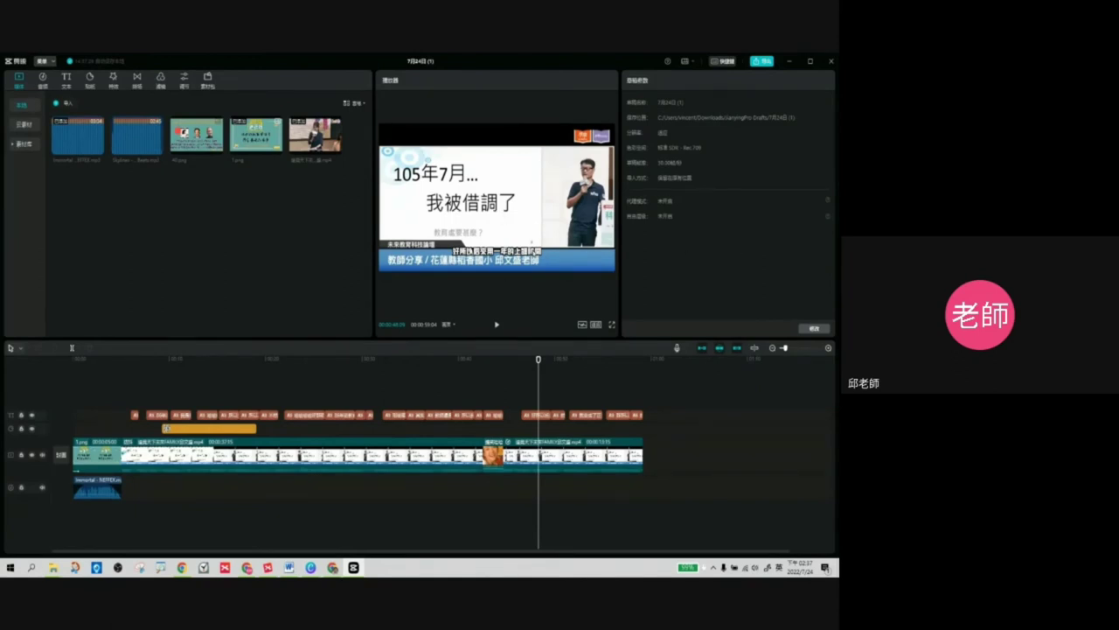
Start exporting the video with its subtitles, keeping SRT as the subtitle format and choosing the 下載 folder as destination.
left_click(762, 61)
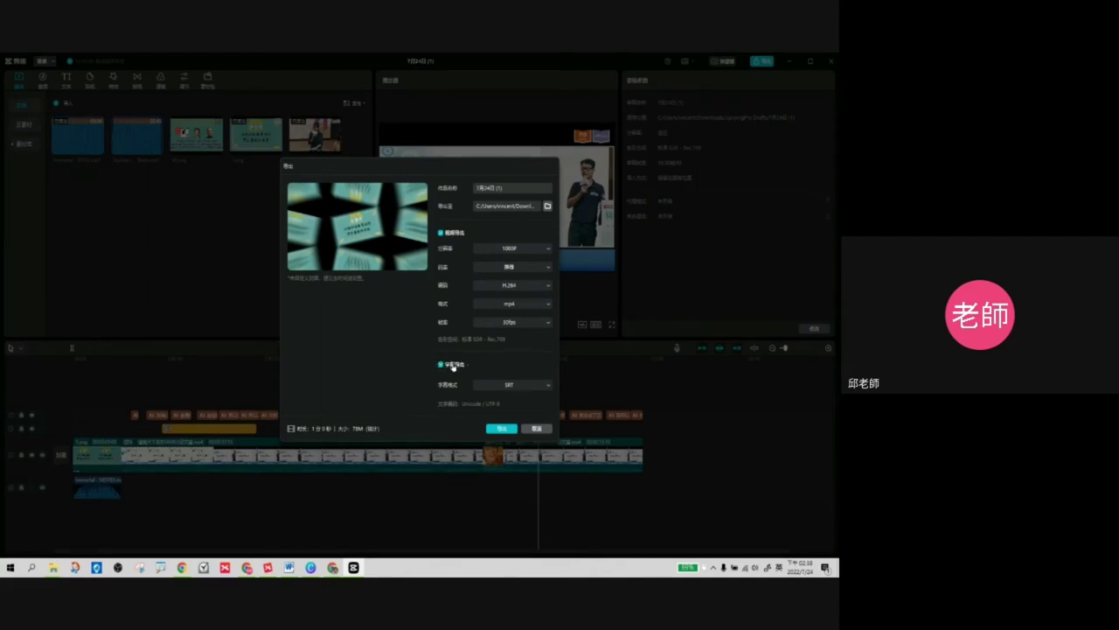
left_click(549, 388)
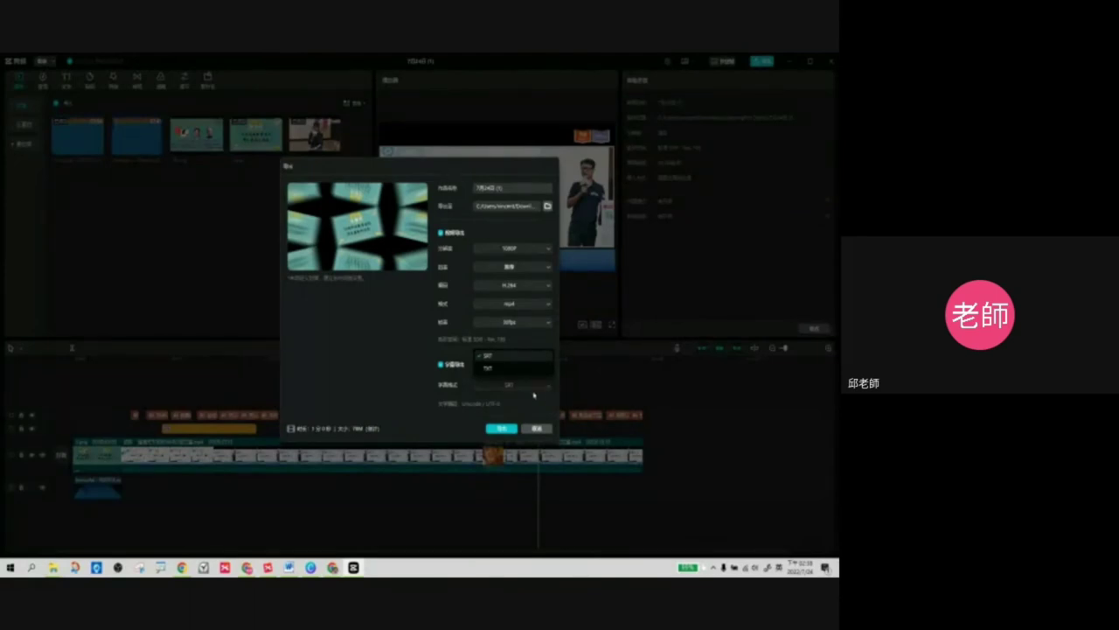
left_click(385, 351)
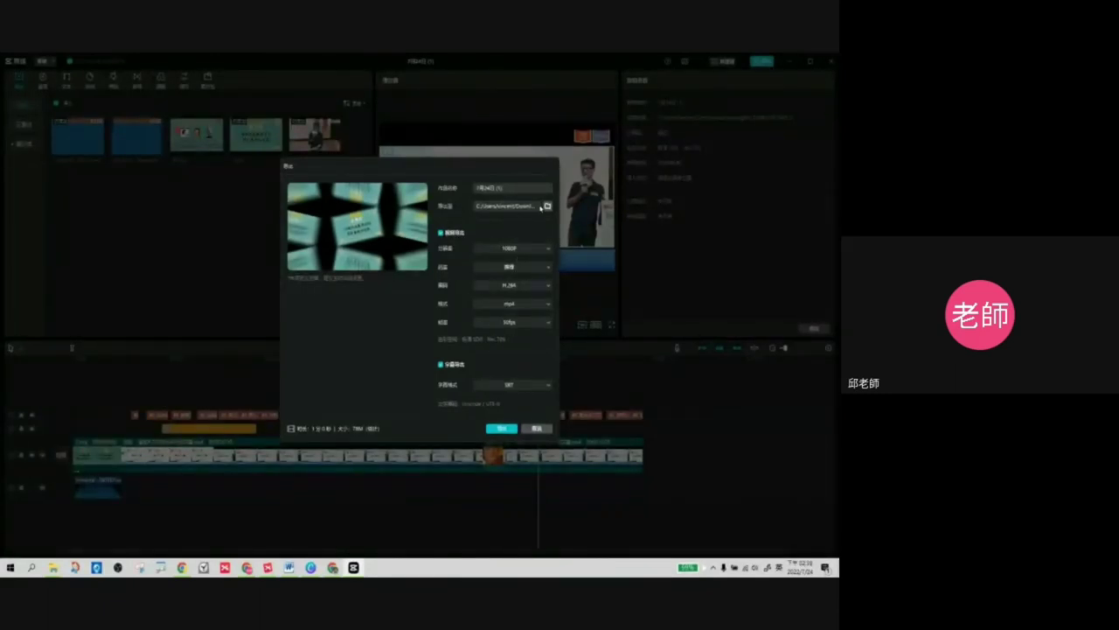
left_click(548, 205)
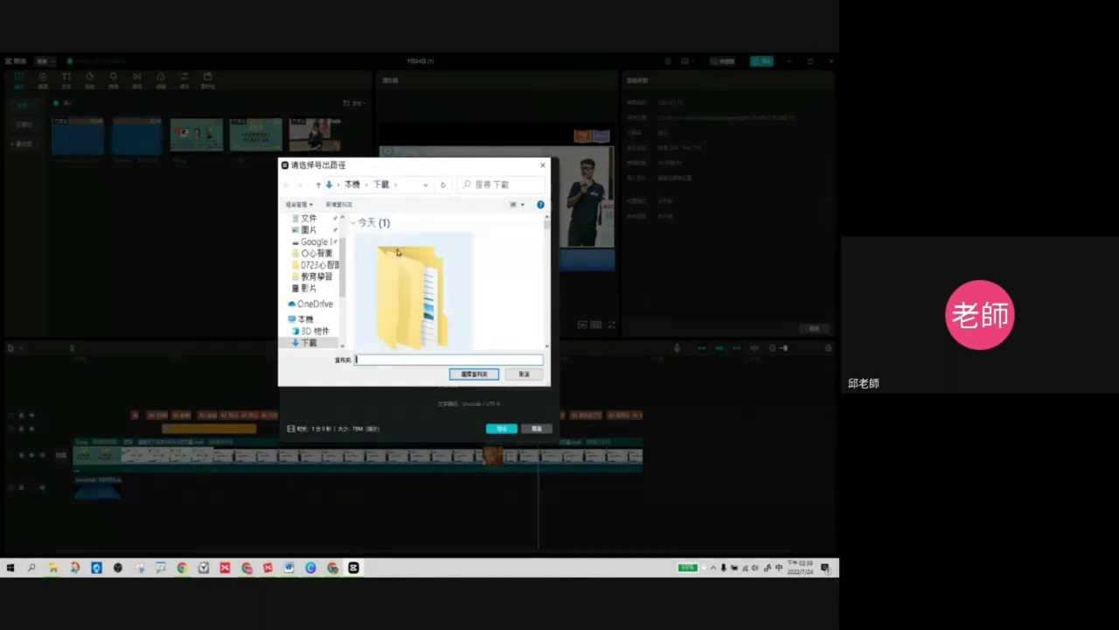
left_click(464, 373)
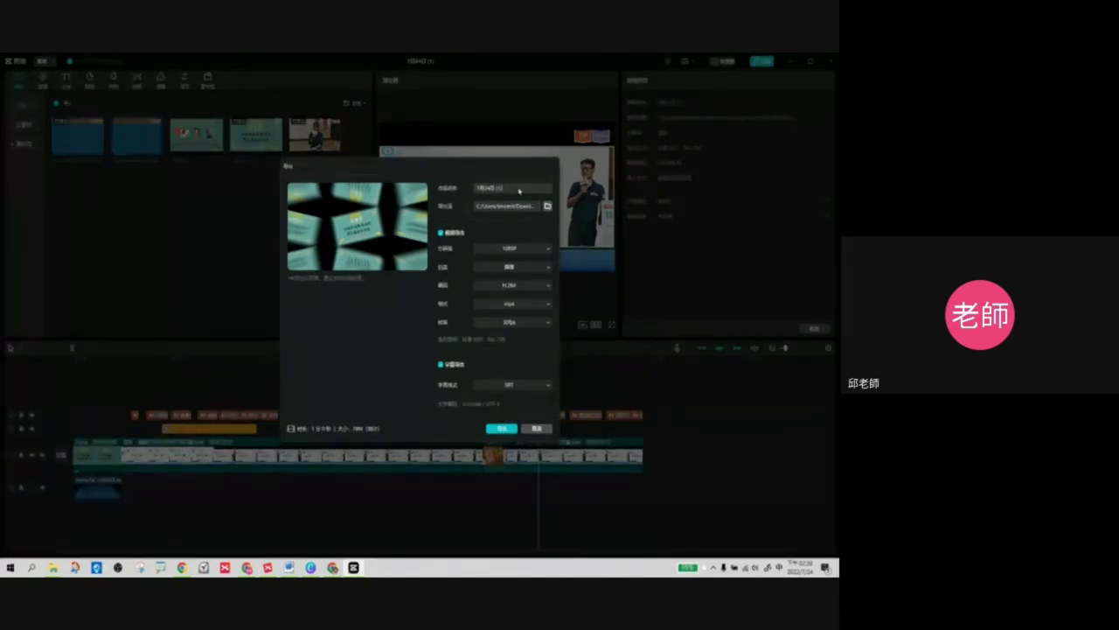
Name the export 000000, export the video and SRT subtitles, and close the export dialog.
key("BackSpace")
key("BackSpace")
key("BackSpace")
key("BackSpace")
key("BackSpace")
key("BackSpace")
key("BackSpace")
key("BackSpace")
key("BackSpace")
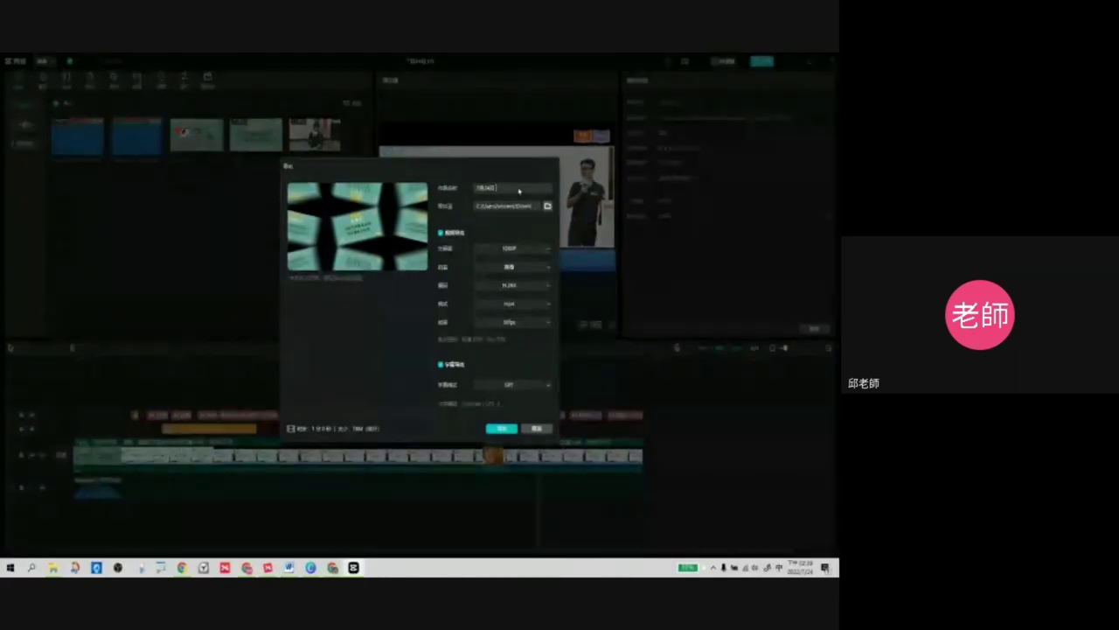
type("k")
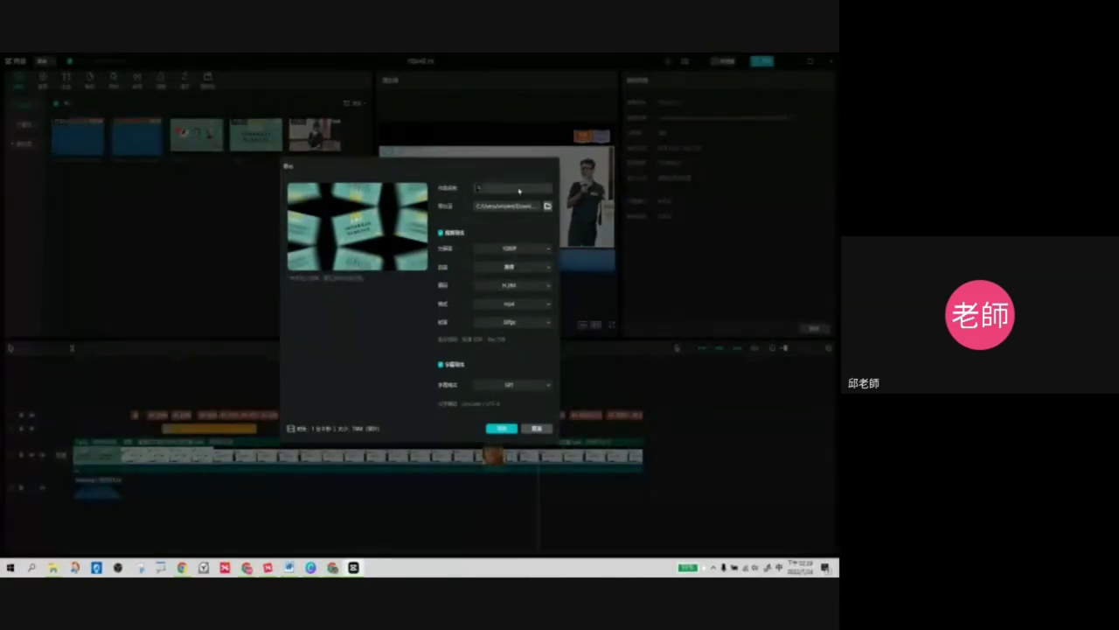
type("000000")
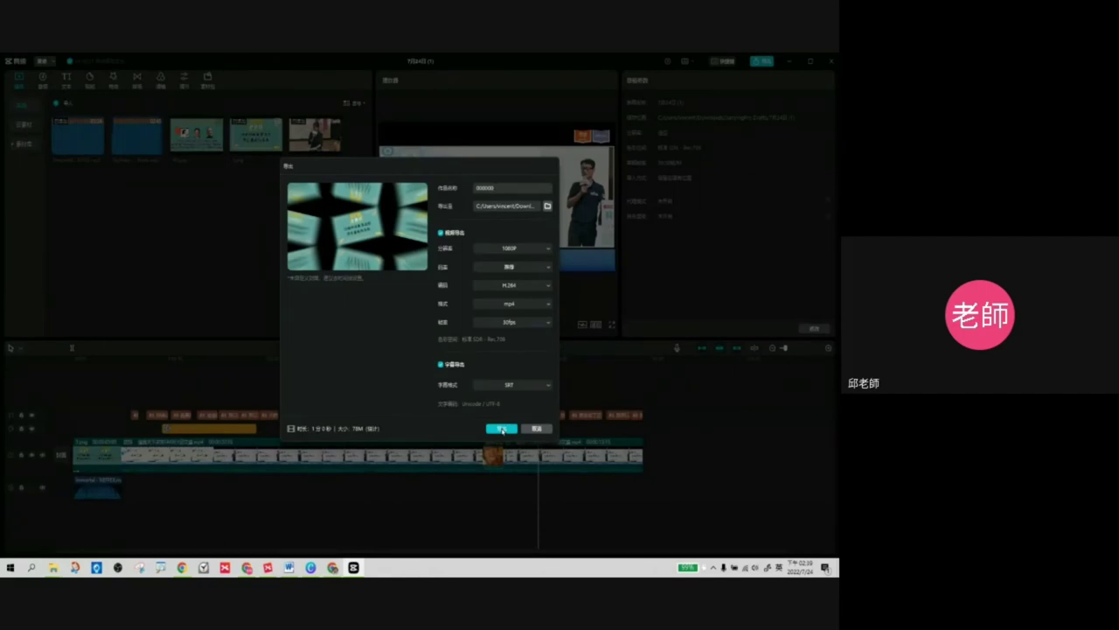
left_click(502, 428)
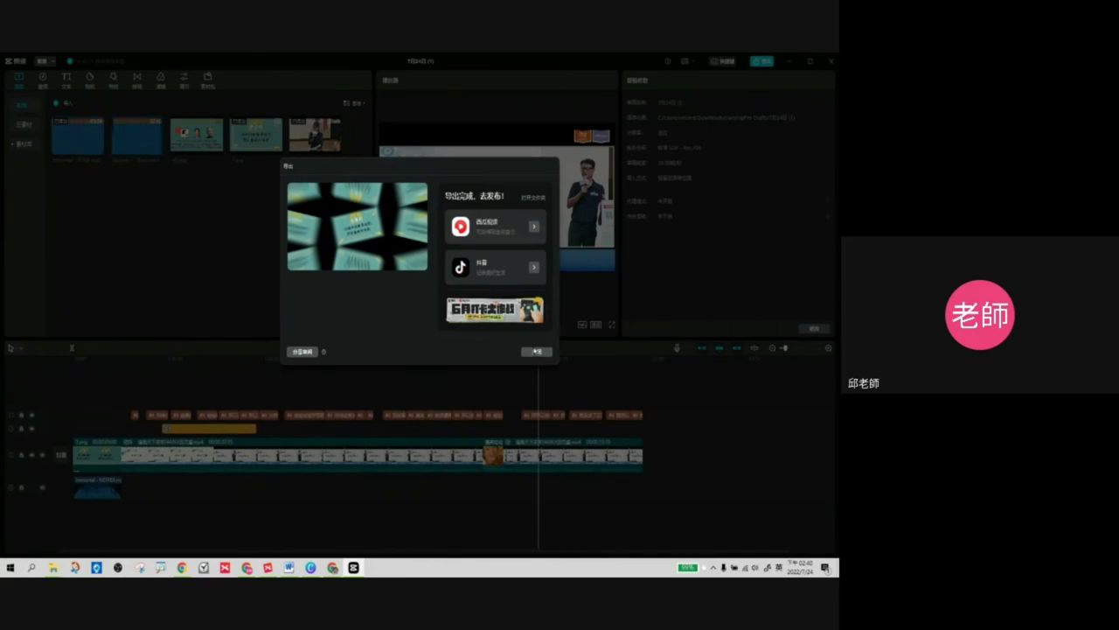
left_click(534, 352)
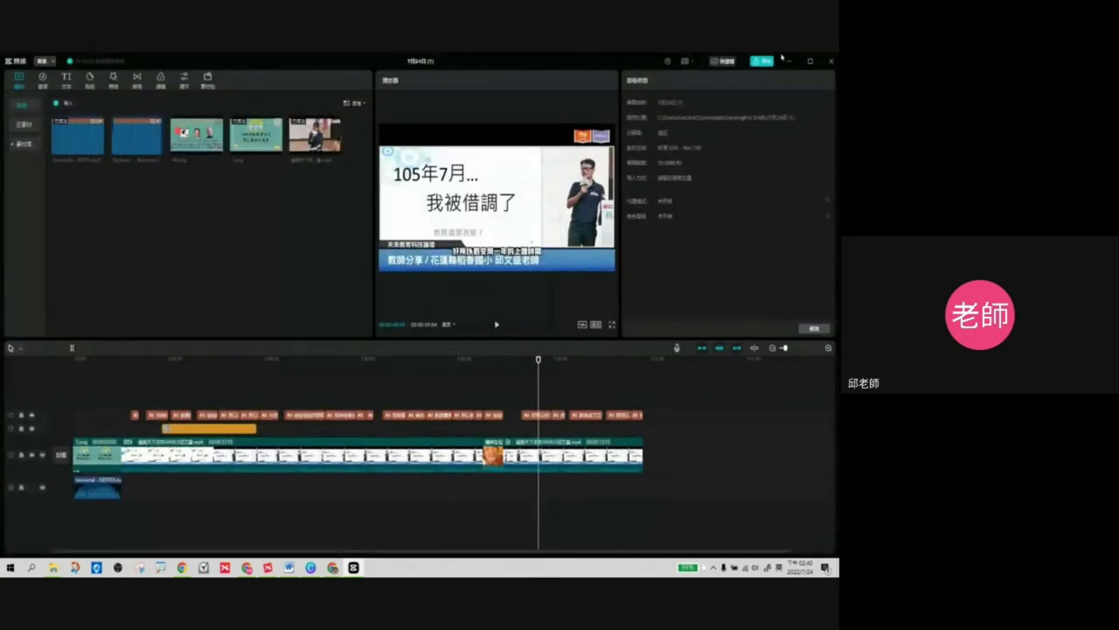
Switch to File Explorer, go to the 下載 folder and open the exported 000000 SRT file in Notepad.
left_click(790, 62)
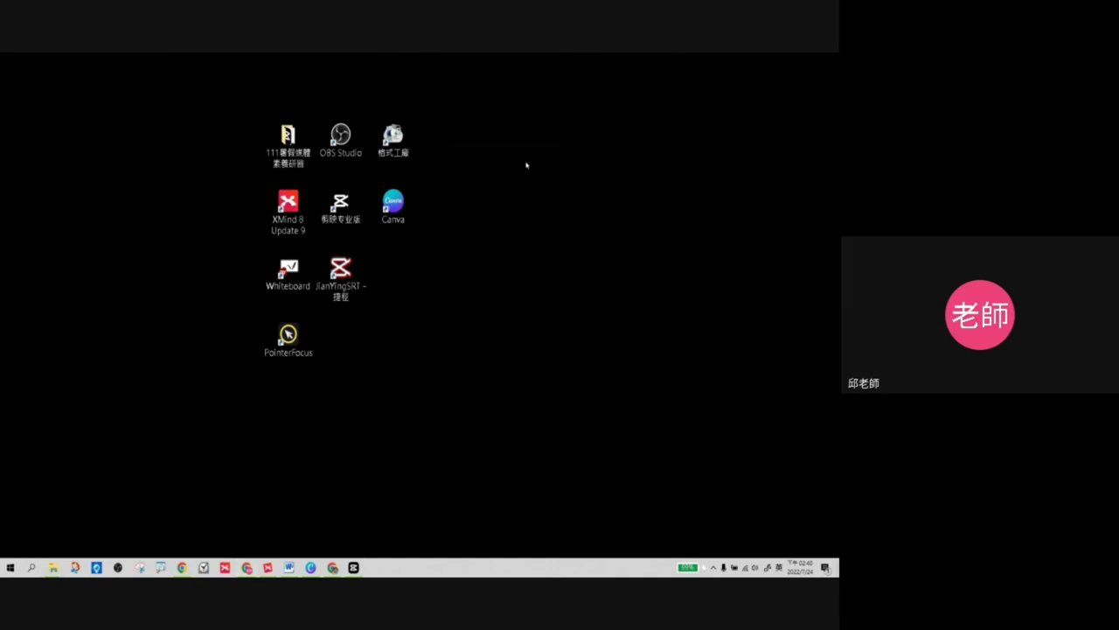
double_click(288, 142)
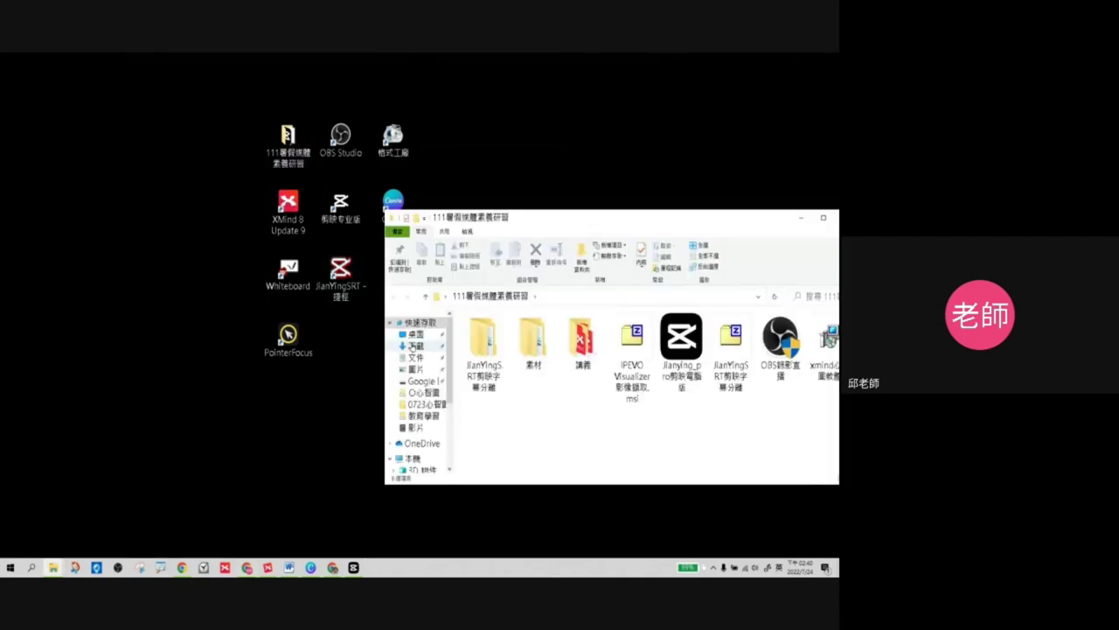
left_click(415, 347)
left_click_drag(499, 212, 347, 77)
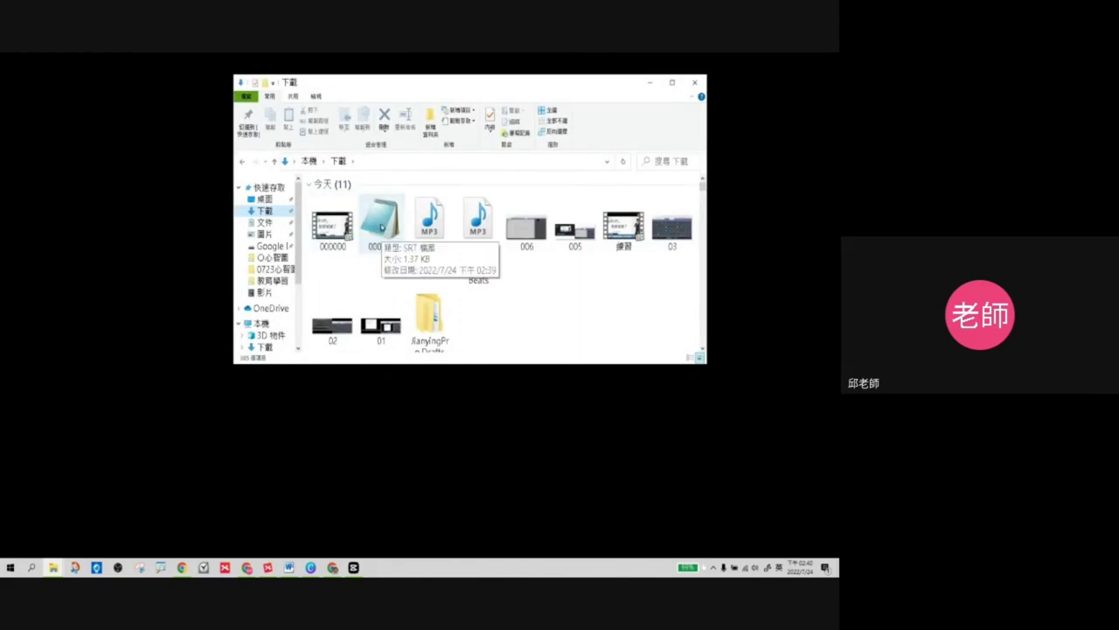
double_click(382, 221)
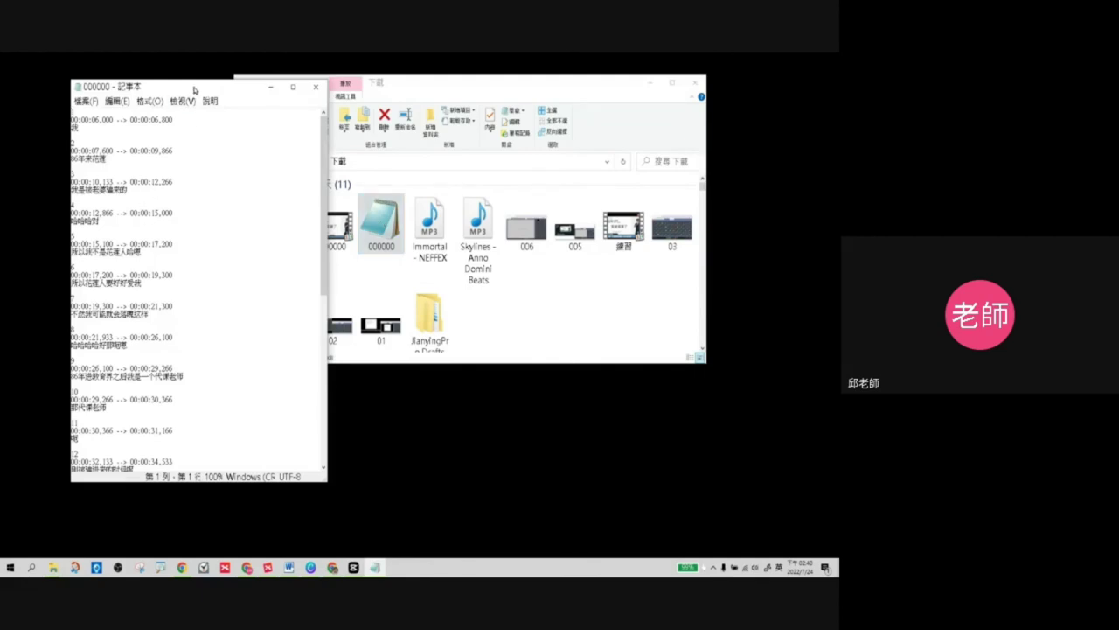
Examine the first subtitle's timecode and text in the 000000 file, and close Notepad.
left_click_drag(196, 87, 487, 104)
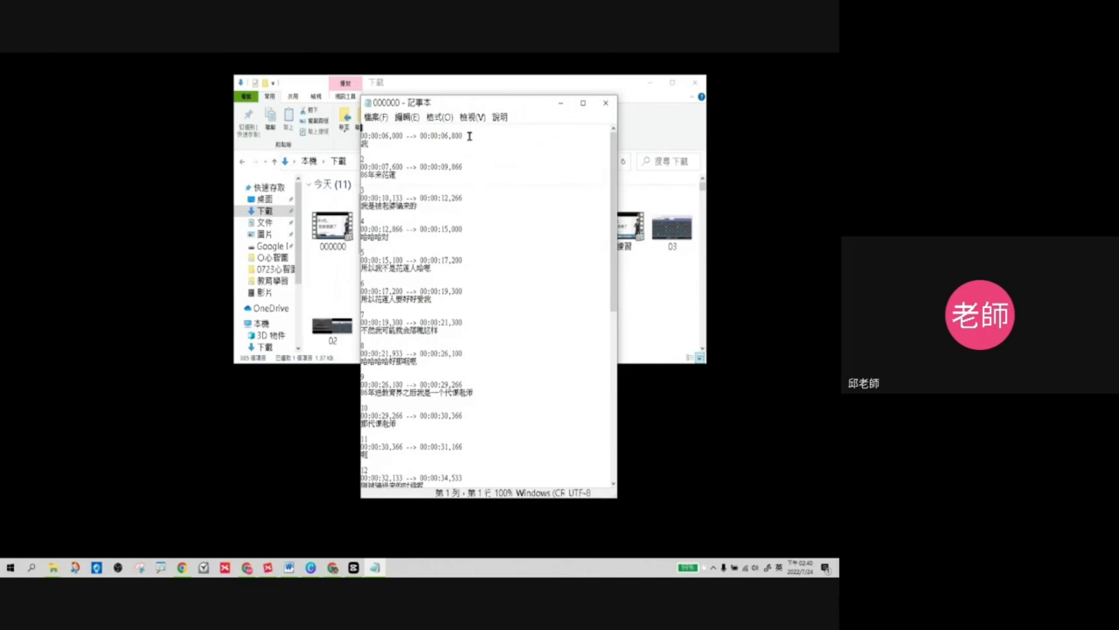
left_click_drag(468, 135, 357, 145)
left_click(605, 103)
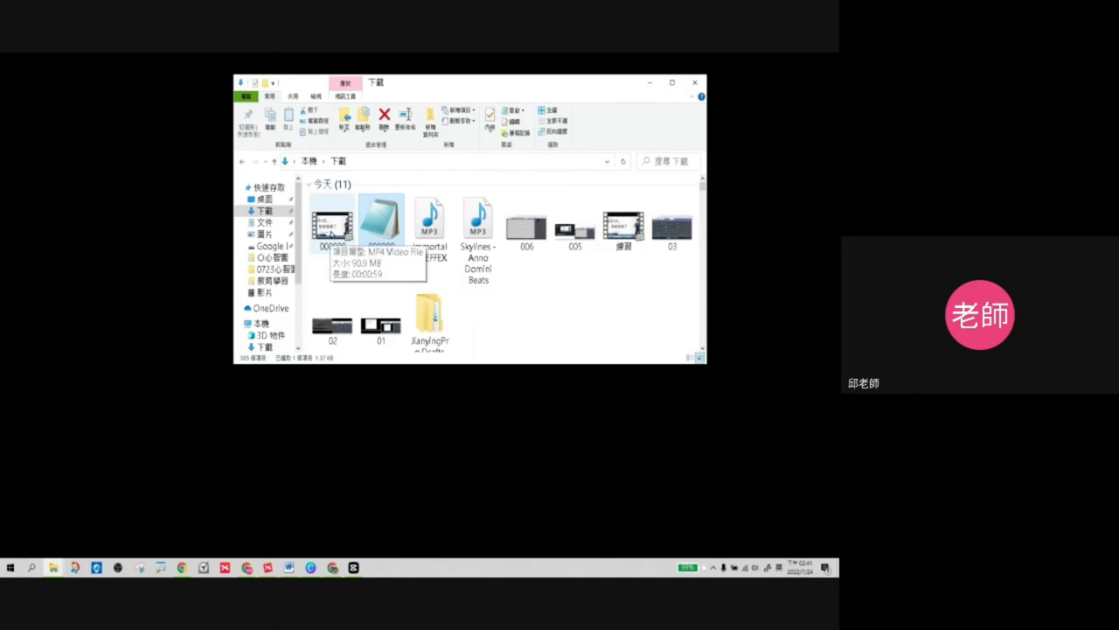
Play the exported 000000 video and pause it about 12 seconds in to check how its subtitles are displayed.
left_click(330, 232)
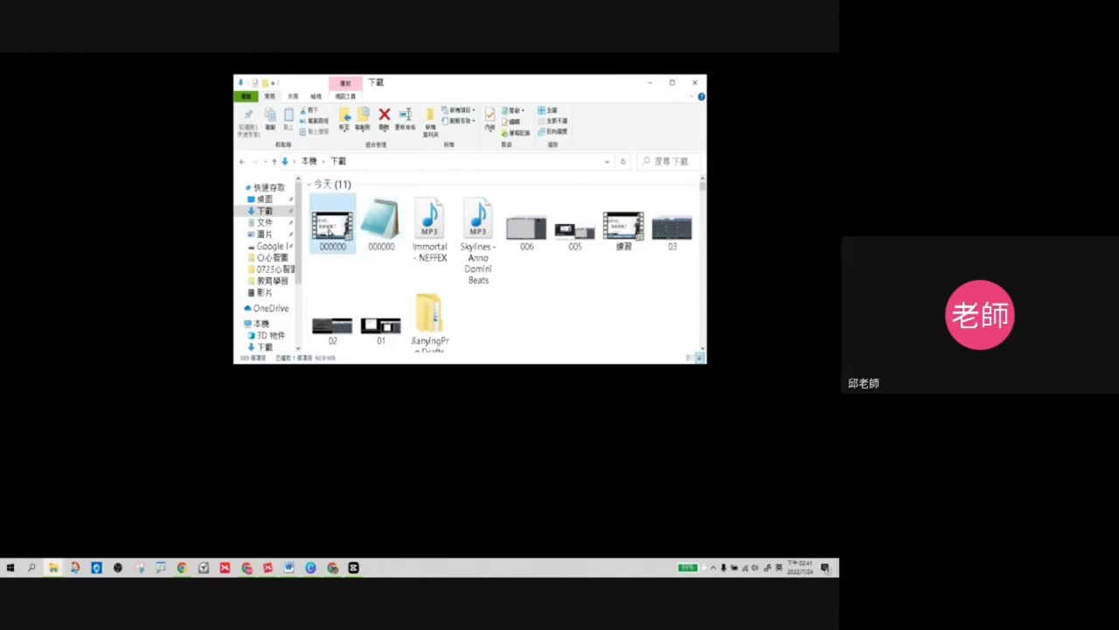
double_click(324, 249)
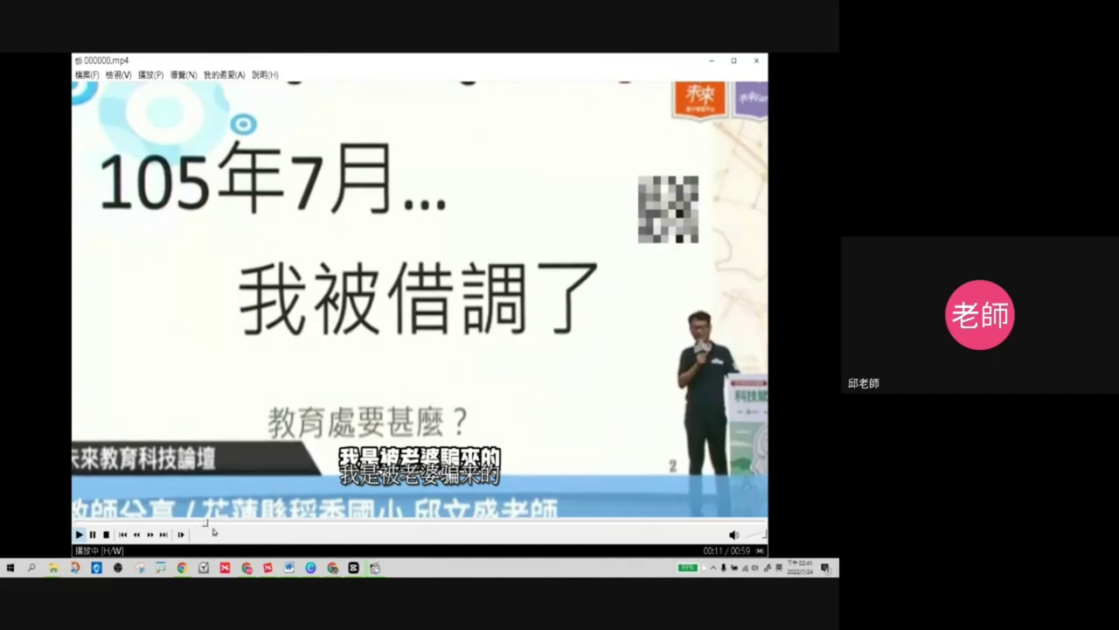
key("space")
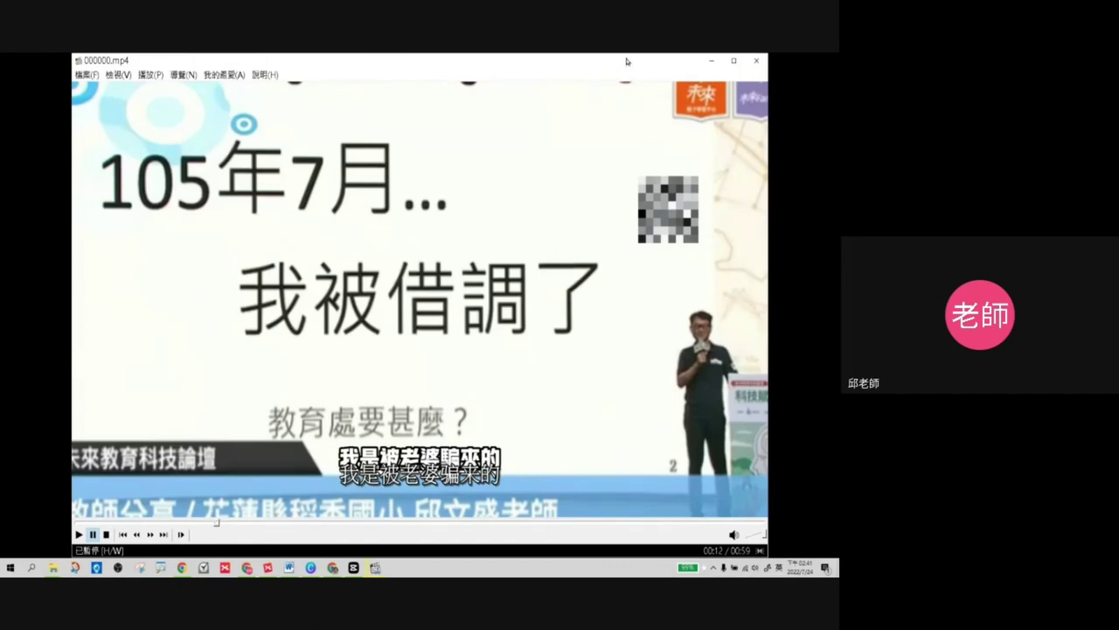
Compare the paused video's subtitles with the exported files in the 下載 folder, leaving the player window clear below the folder window.
left_click_drag(627, 70, 612, 322)
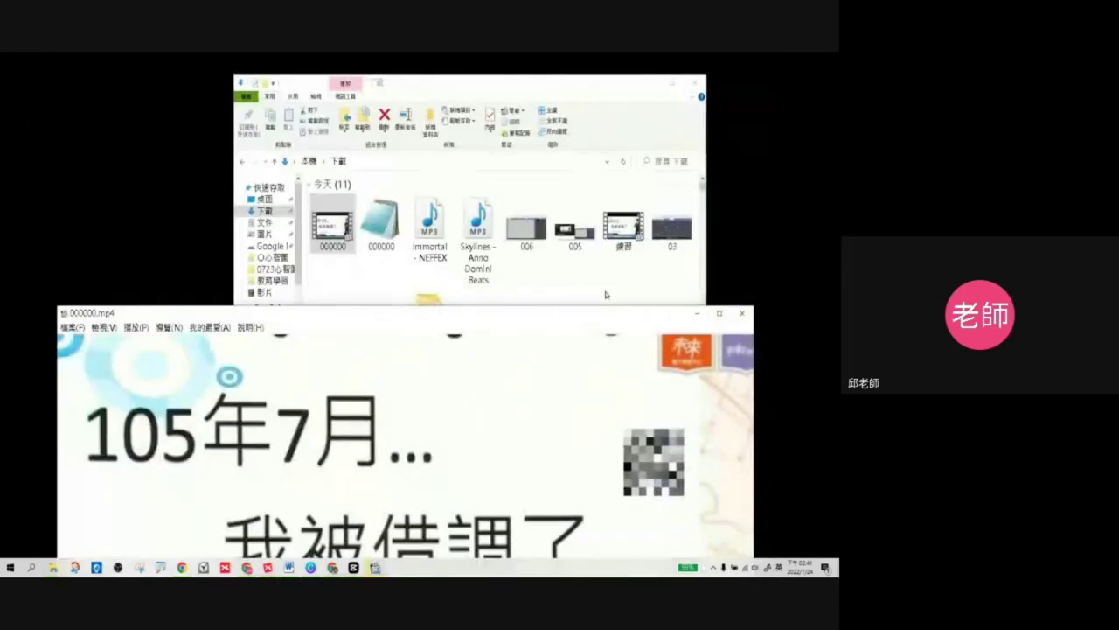
left_click(469, 93)
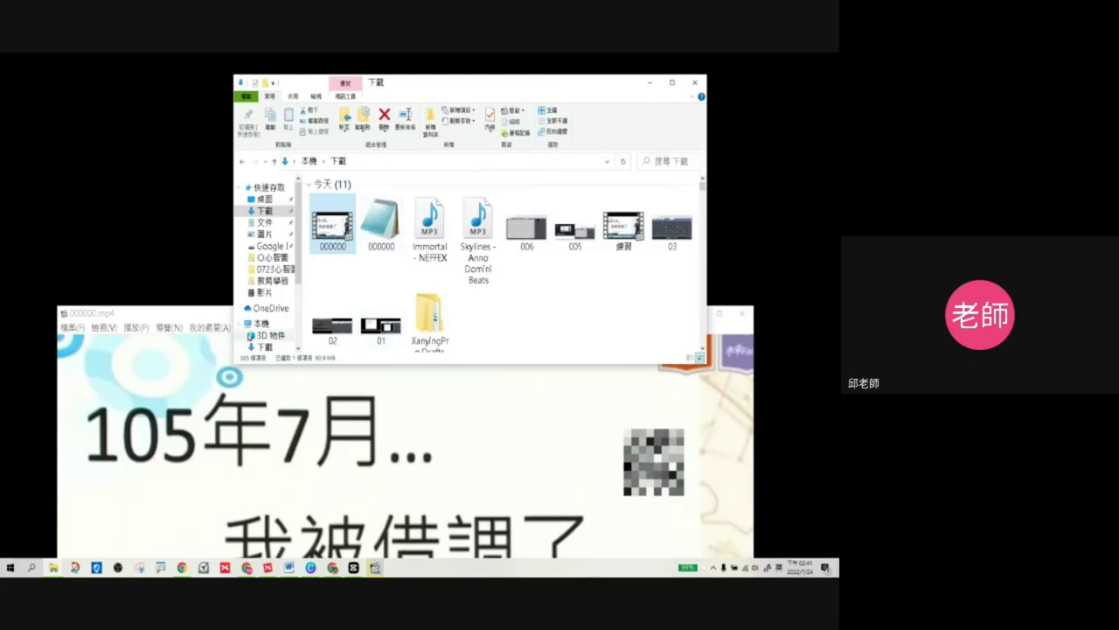
left_click_drag(241, 320, 267, 73)
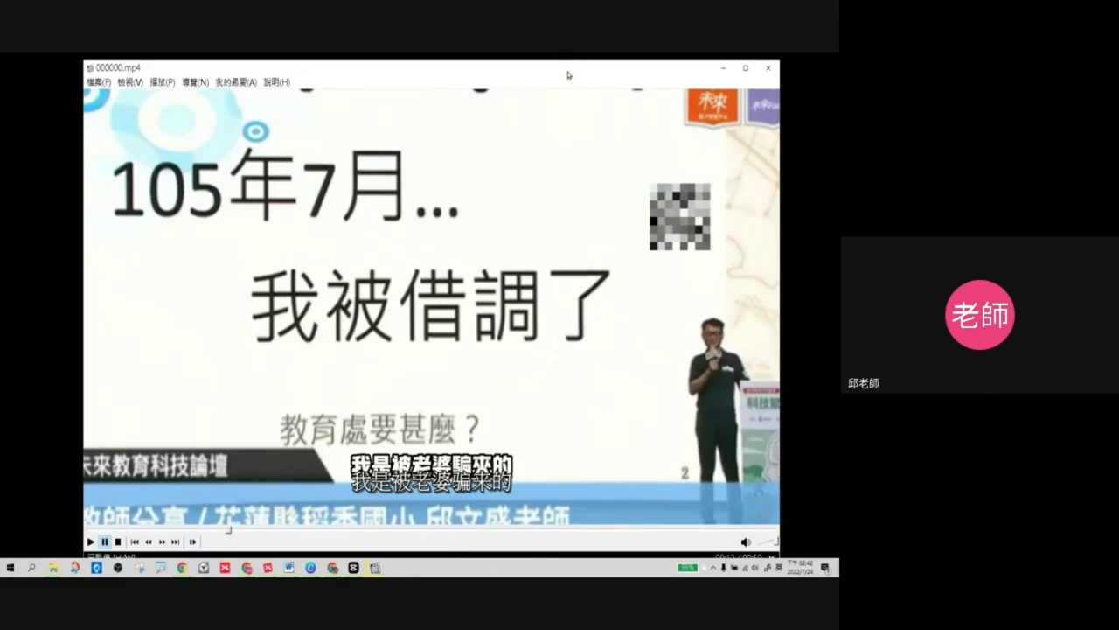
key("Print")
left_click_drag(579, 70, 575, 456)
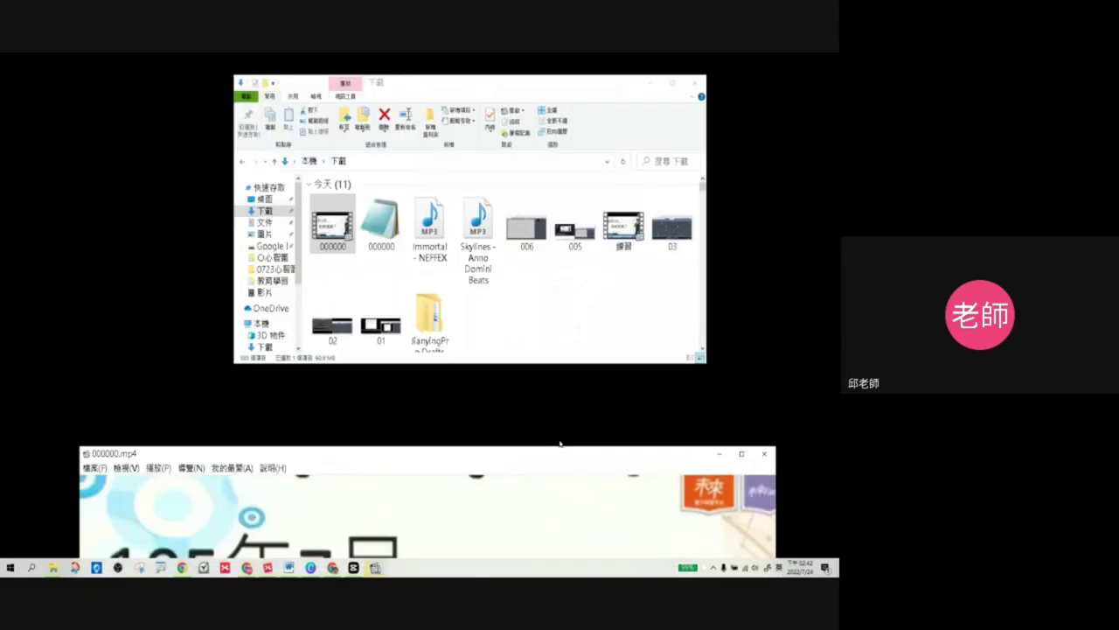
Move the 000000 SRT file out of the 下載 folder onto the desktop, and shift the folder window clear of it.
left_click(379, 248)
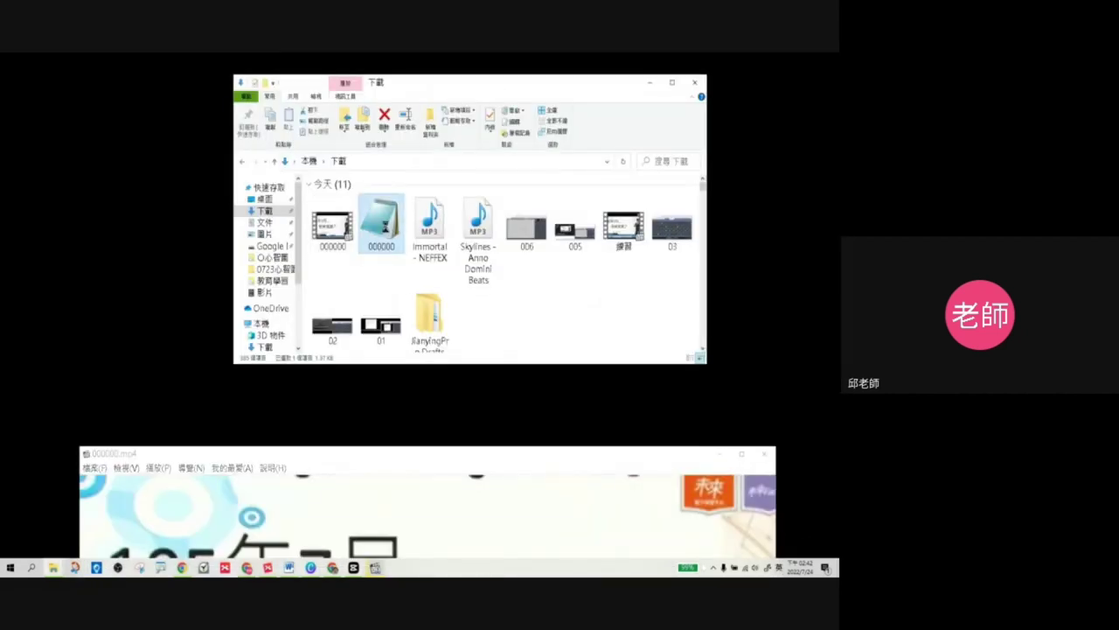
right_click(376, 226)
left_click_drag(376, 226, 187, 207)
left_click_drag(400, 84, 470, 88)
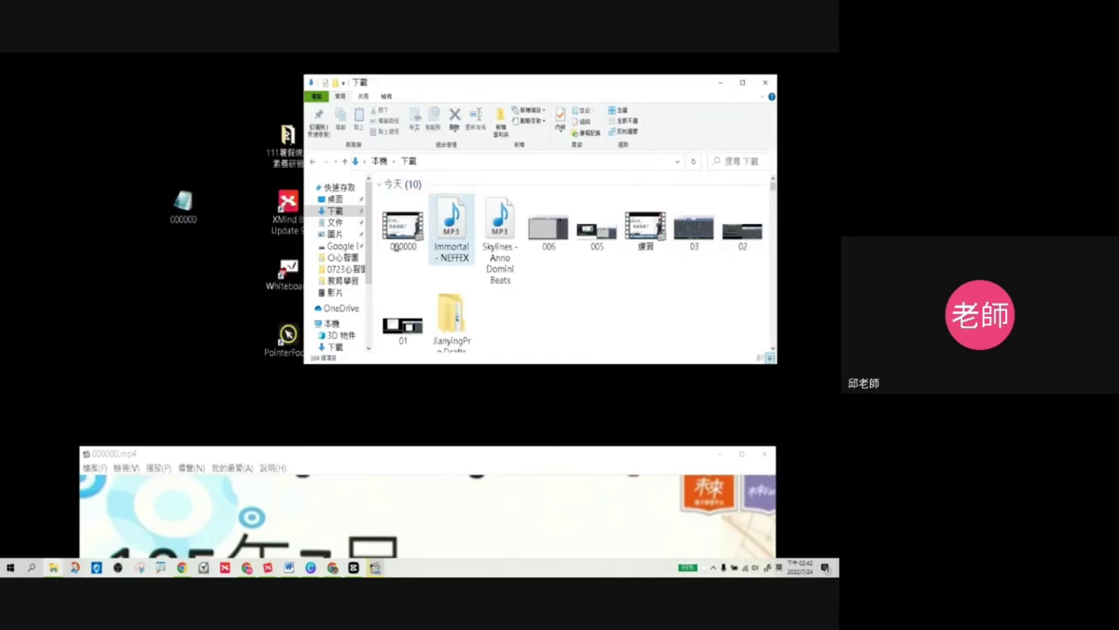
Replay the 000000 video without the SRT file beside it, check its subtitles up to about 27 seconds, and close the player.
double_click(411, 226)
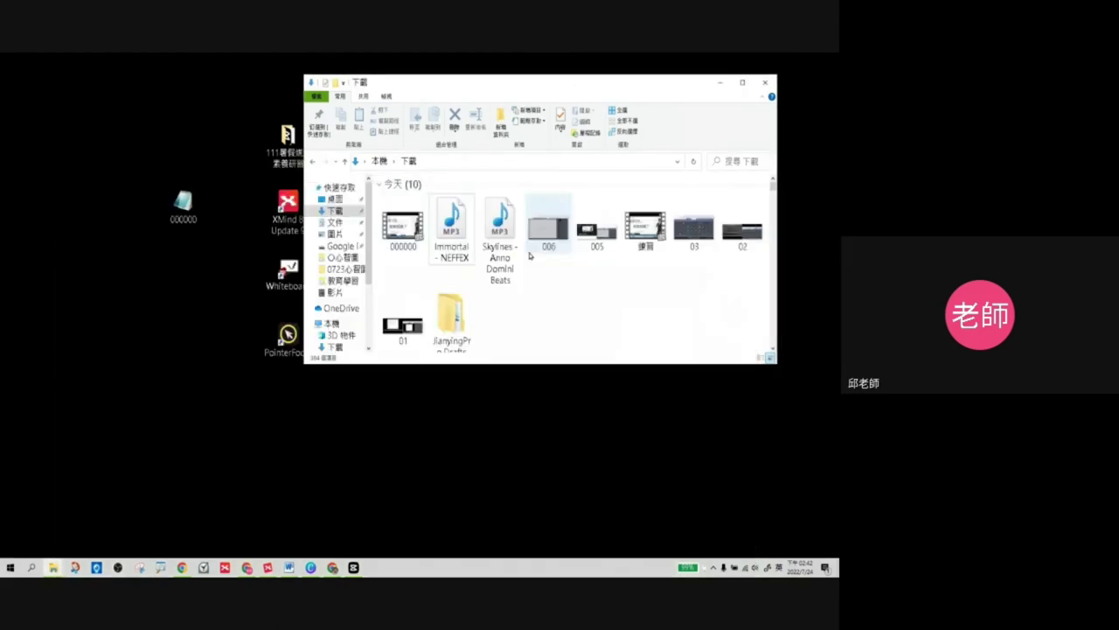
left_click(743, 189)
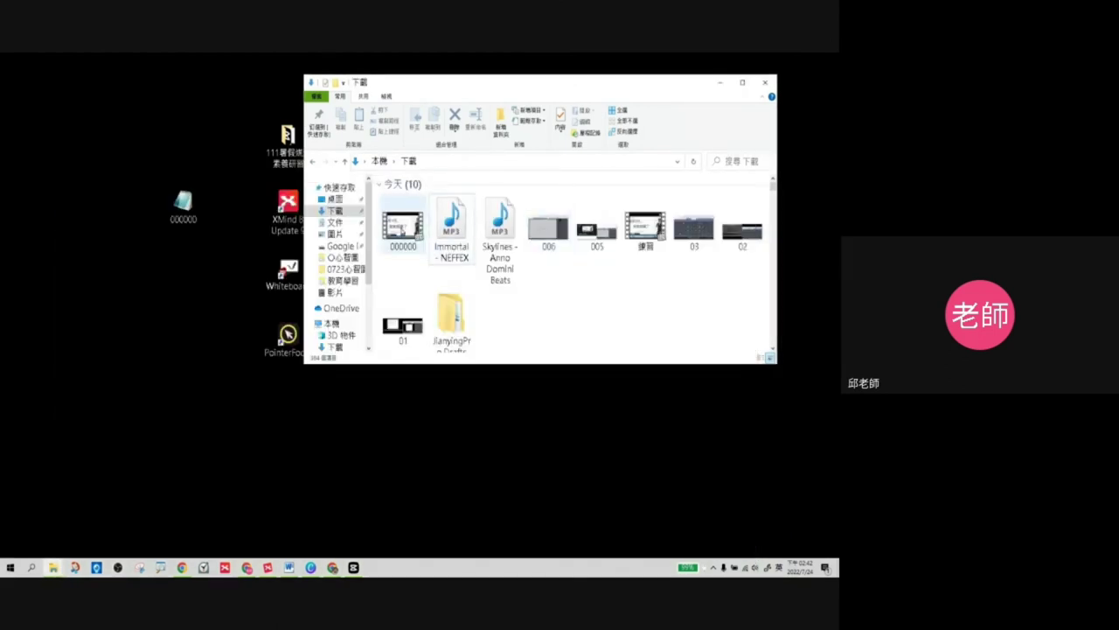
double_click(403, 226)
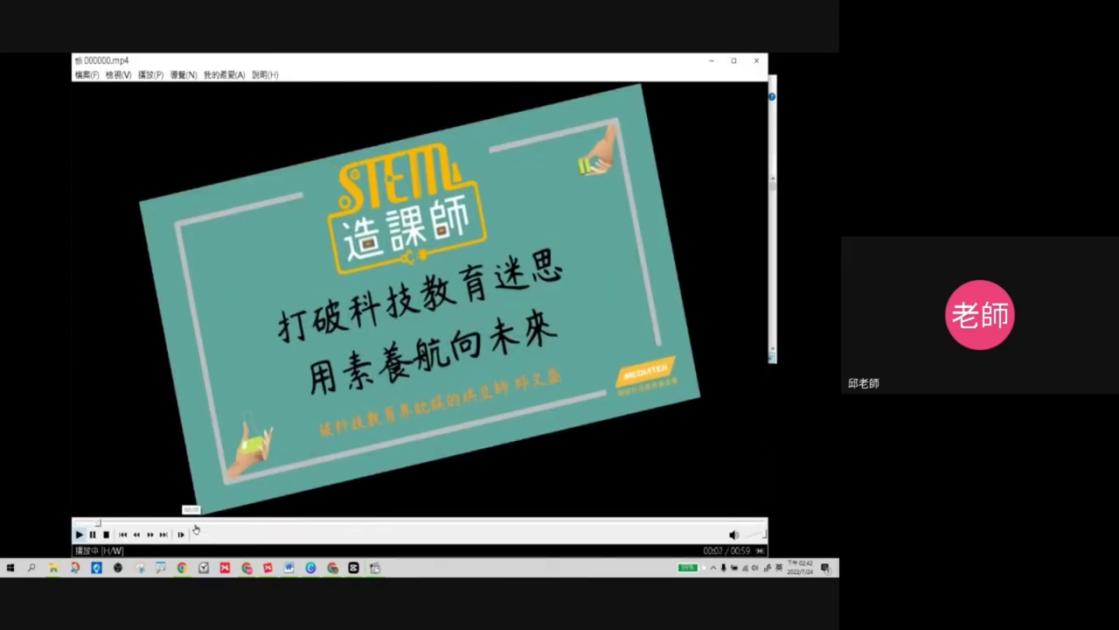
left_click(313, 528)
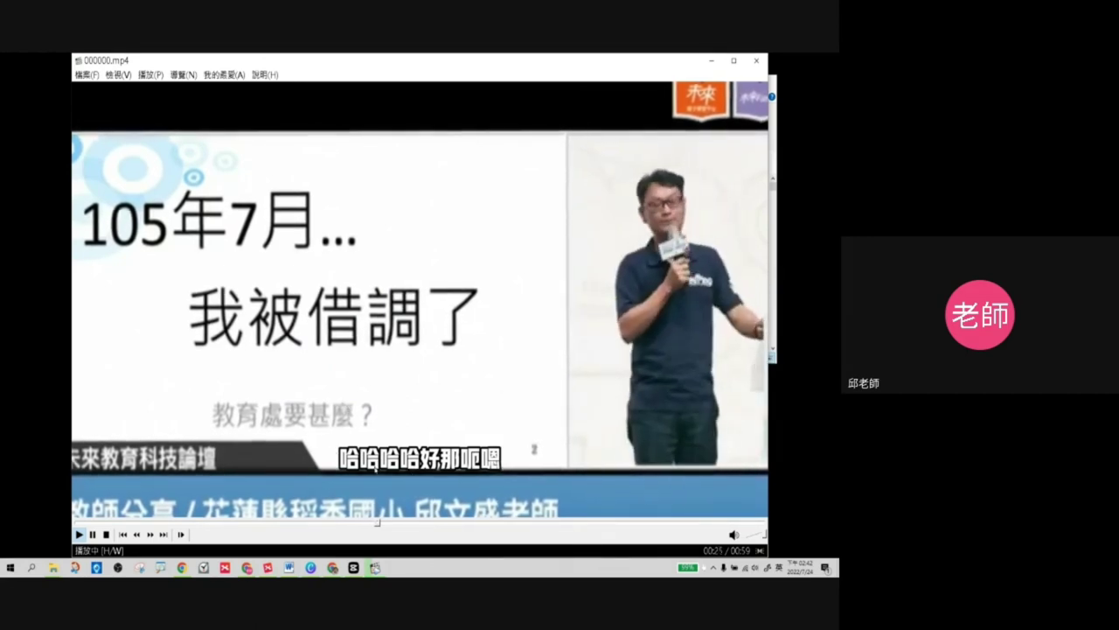
left_click(438, 377)
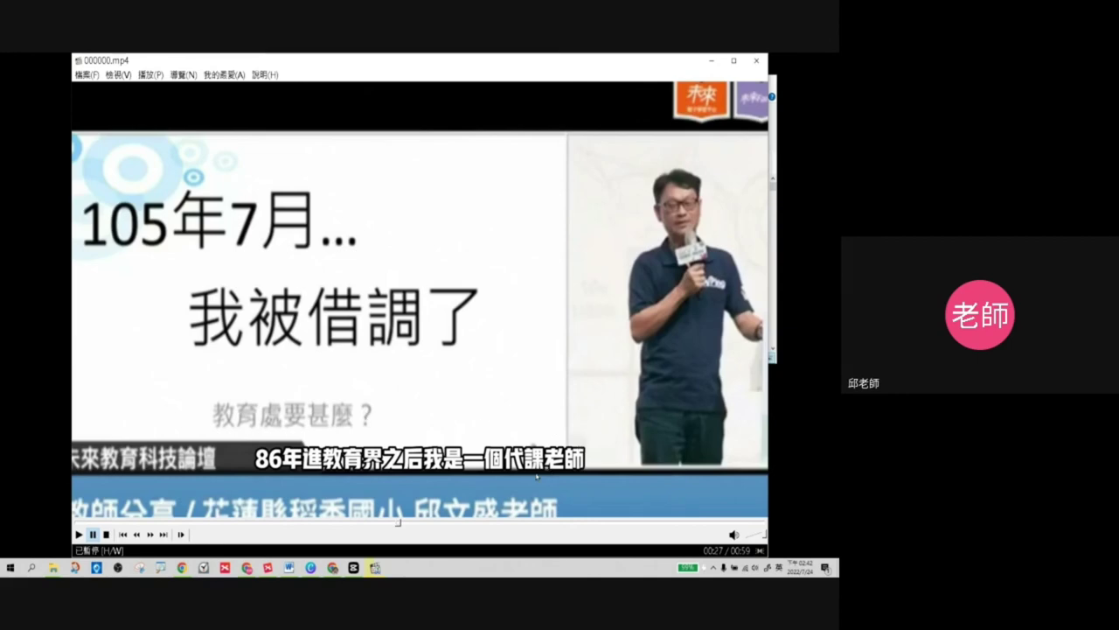
left_click(756, 60)
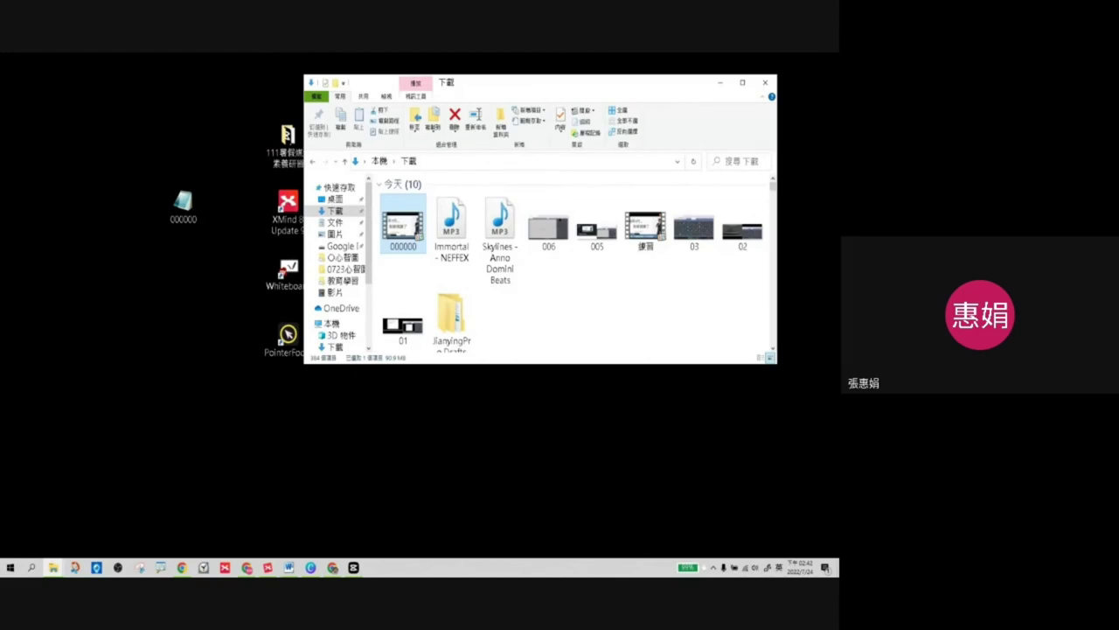
Switch to 剪映 and review the export settings, including the work name and the SRT subtitle option.
left_click(354, 567)
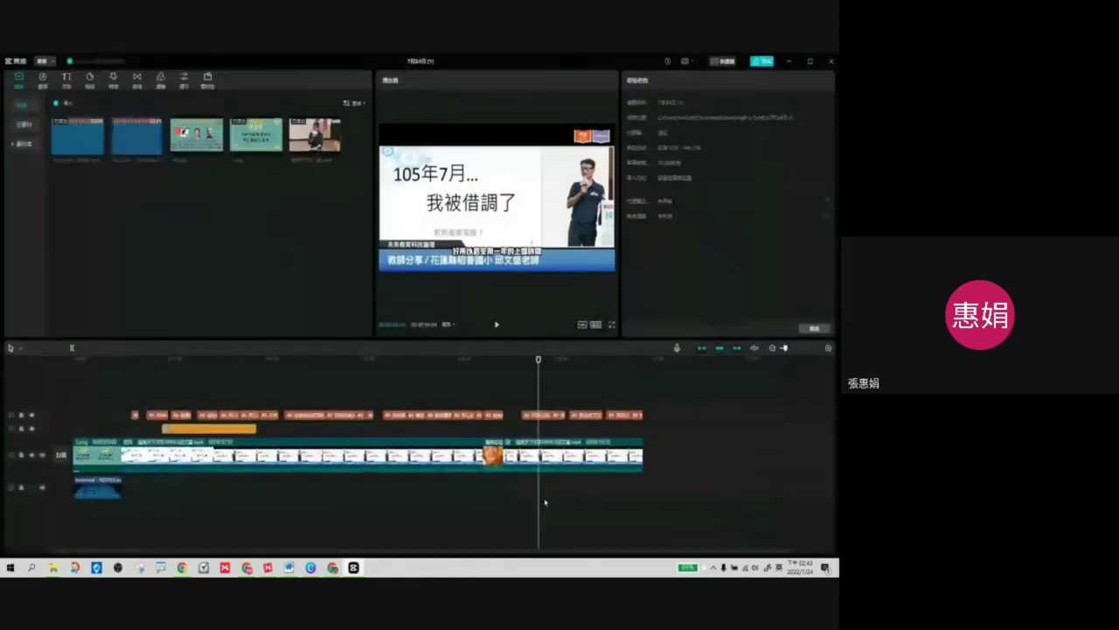
left_click(763, 61)
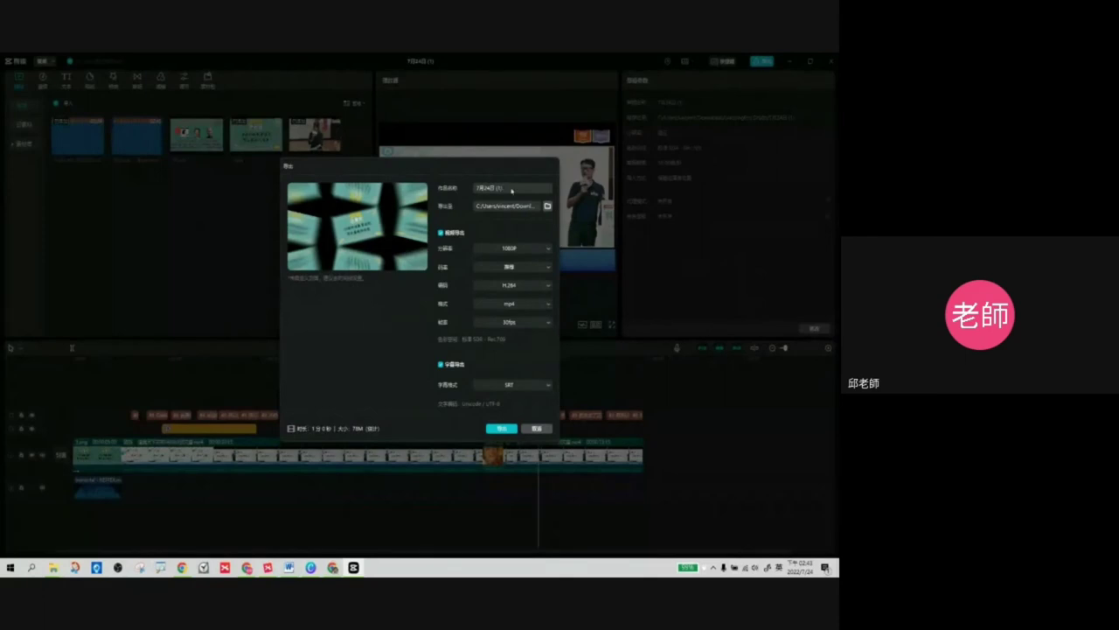
left_click_drag(512, 189, 472, 193)
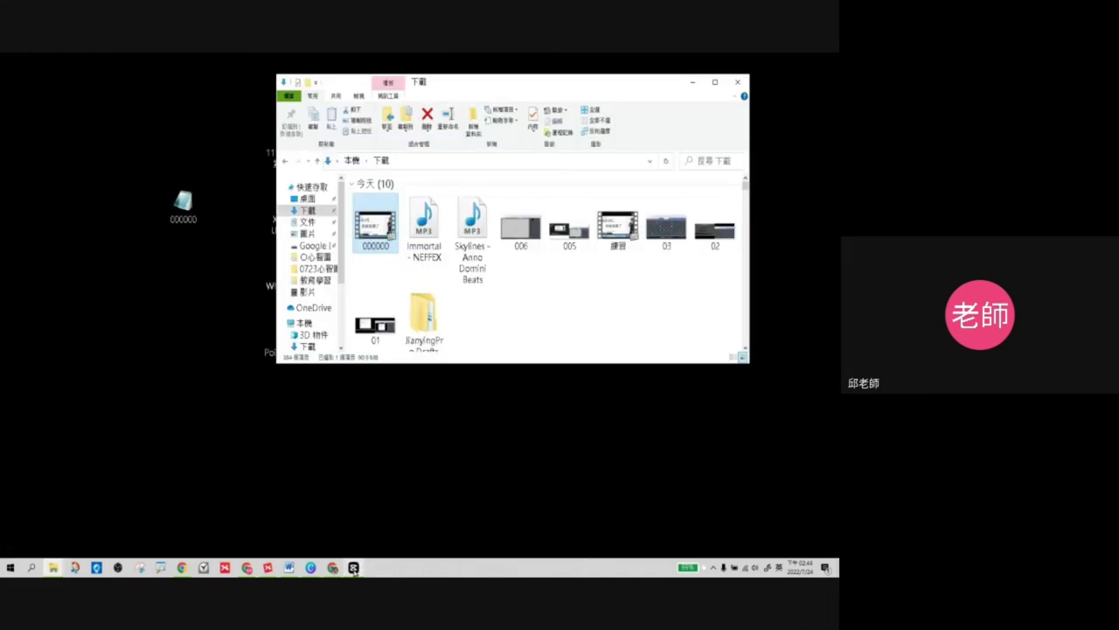
Return to the 剪映 project and inspect the subtitle clips on the timeline near 36 seconds and near 21 seconds.
mouse_move(354, 568)
left_click(361, 517)
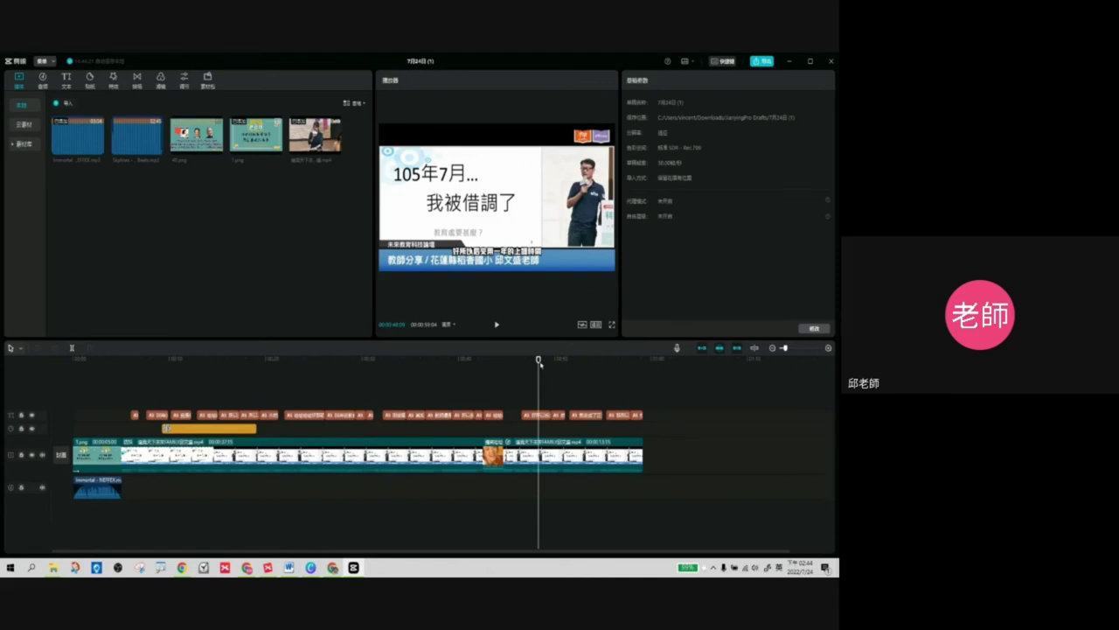
left_click_drag(539, 359, 423, 379)
left_click(443, 416)
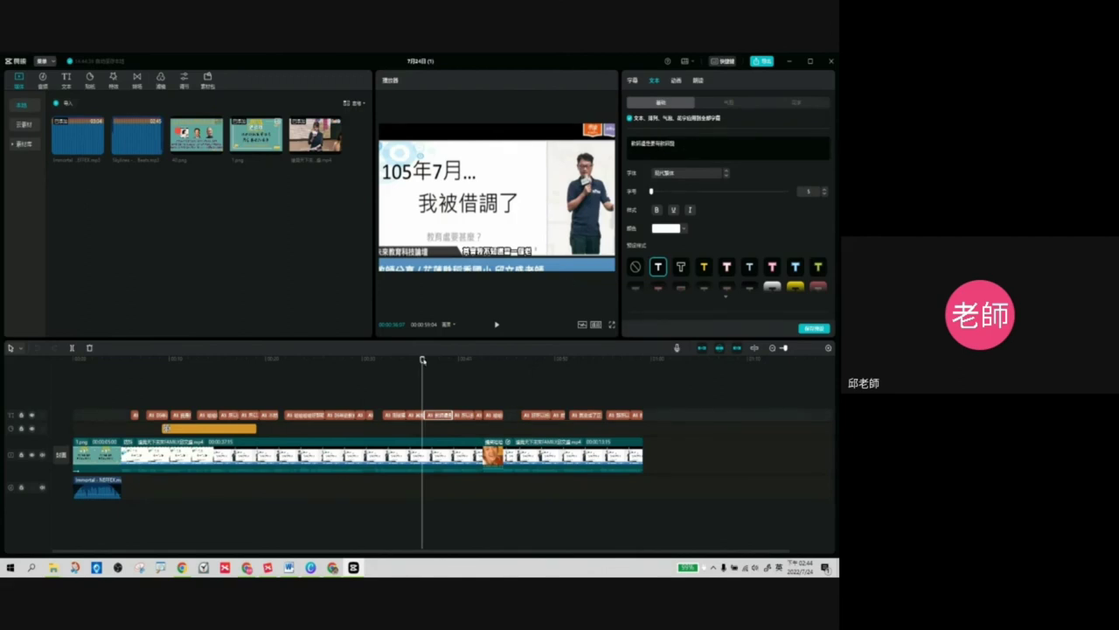
left_click(396, 359)
left_click_drag(360, 362, 278, 361)
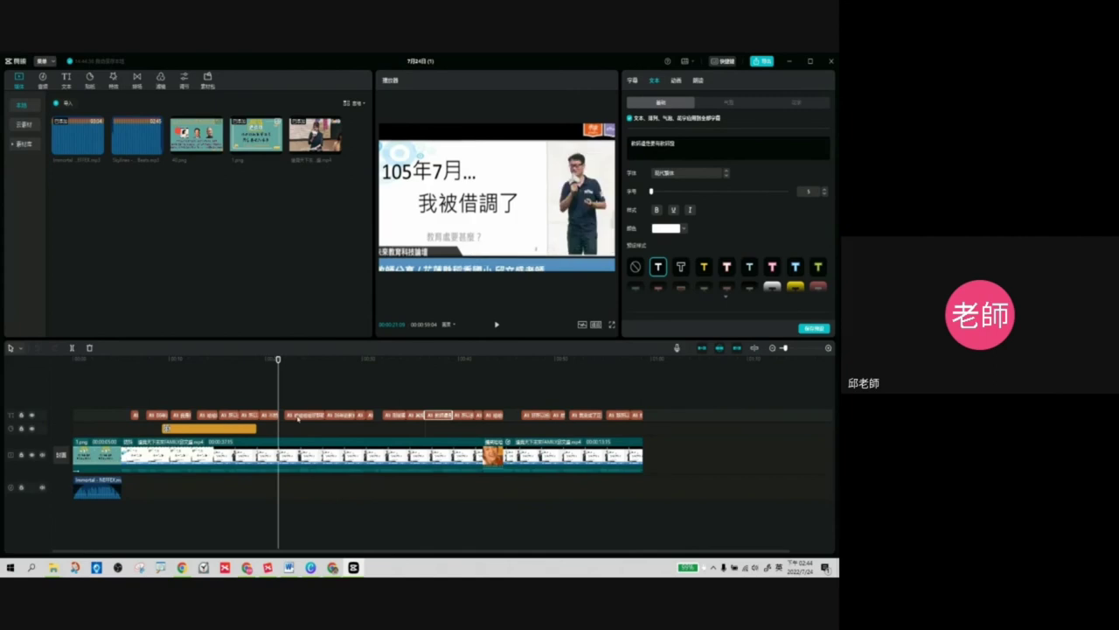
left_click(271, 416)
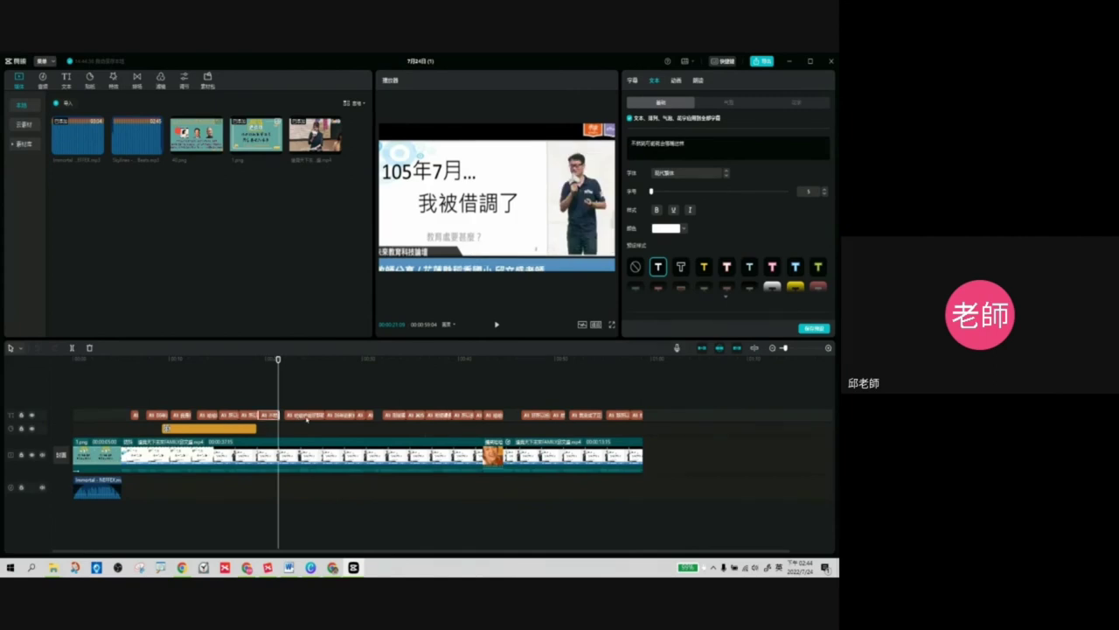